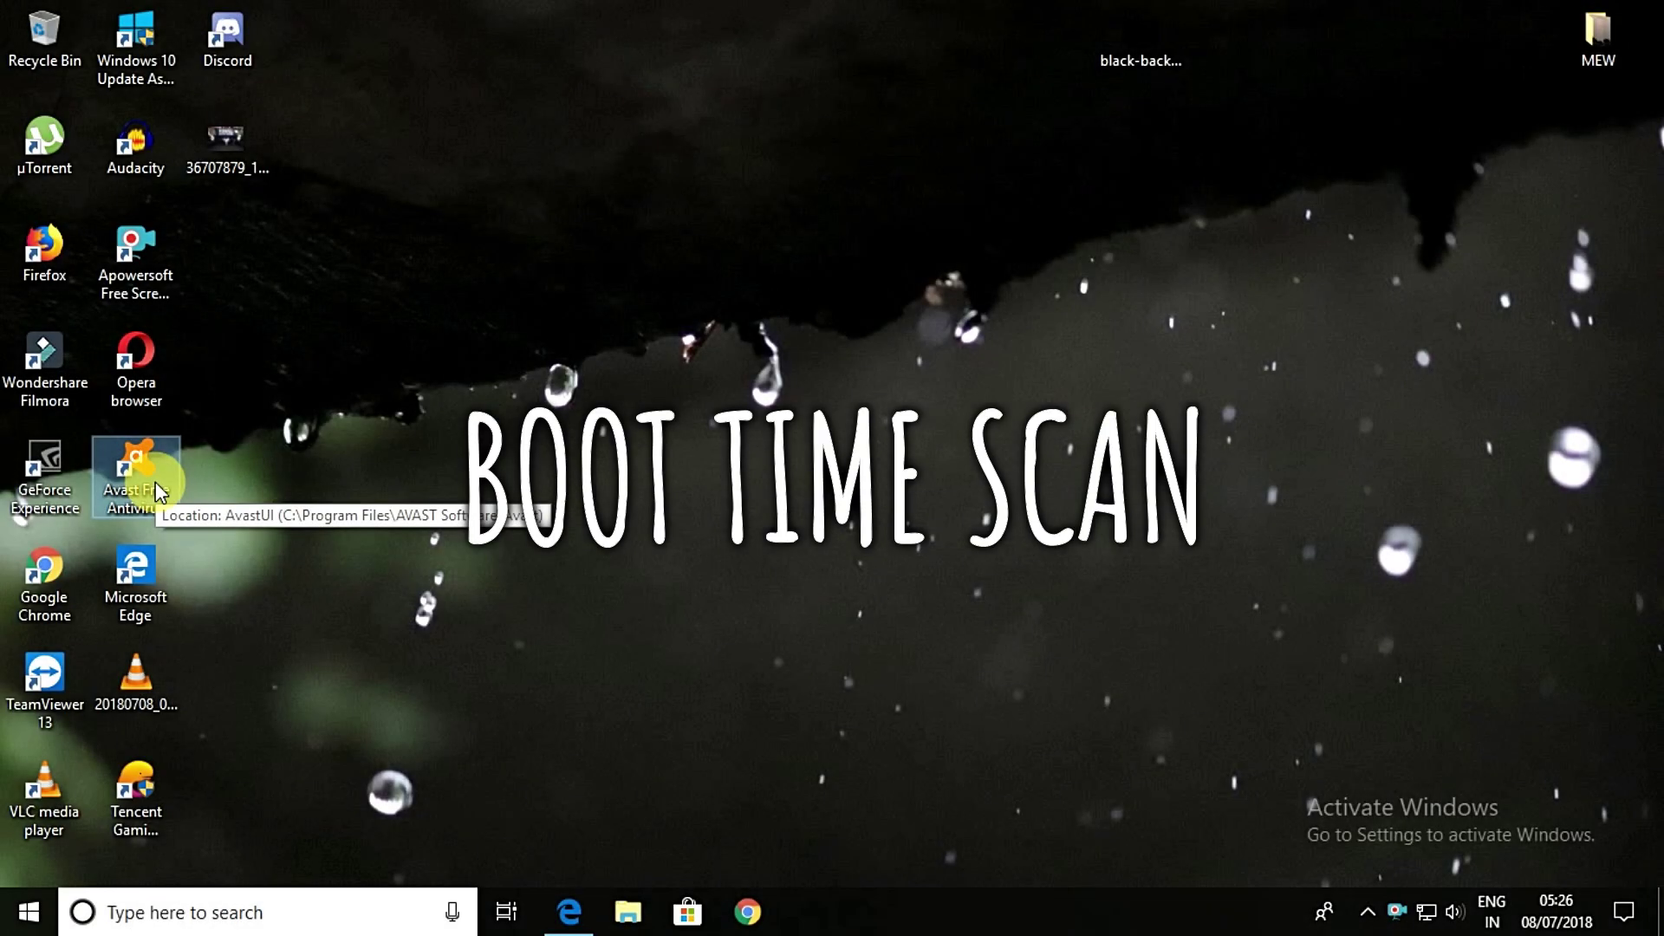
In Avast, schedule the Protection > Scans > Boot-Time Scan to run on next reboot
double_click(154, 483)
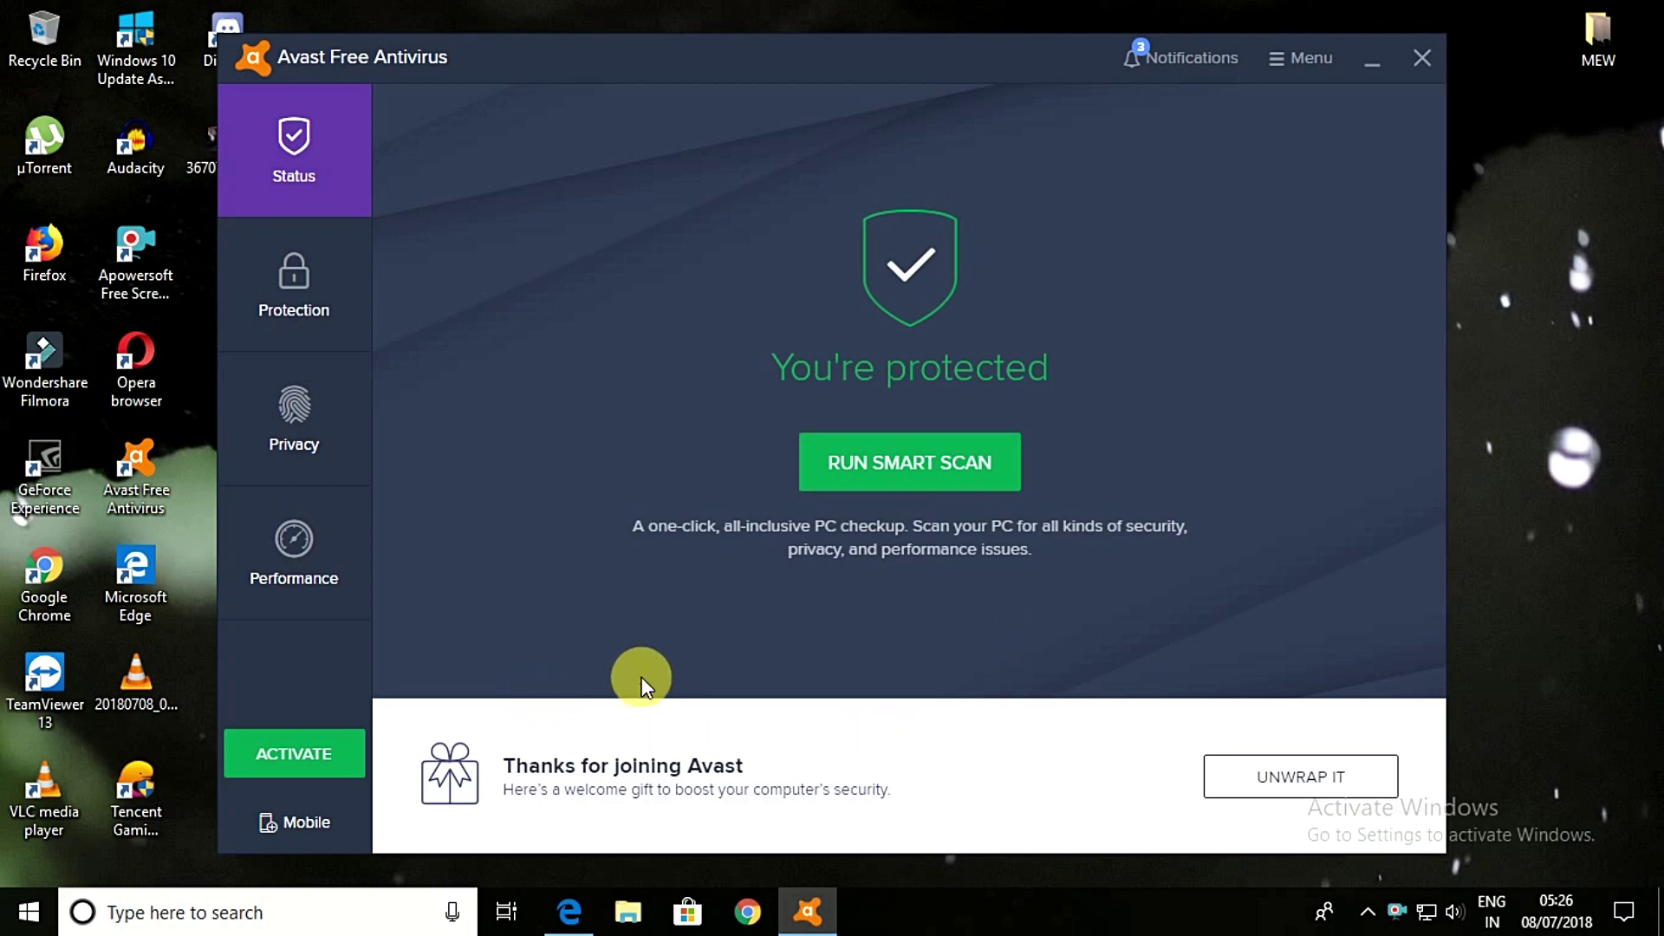
left_click(323, 305)
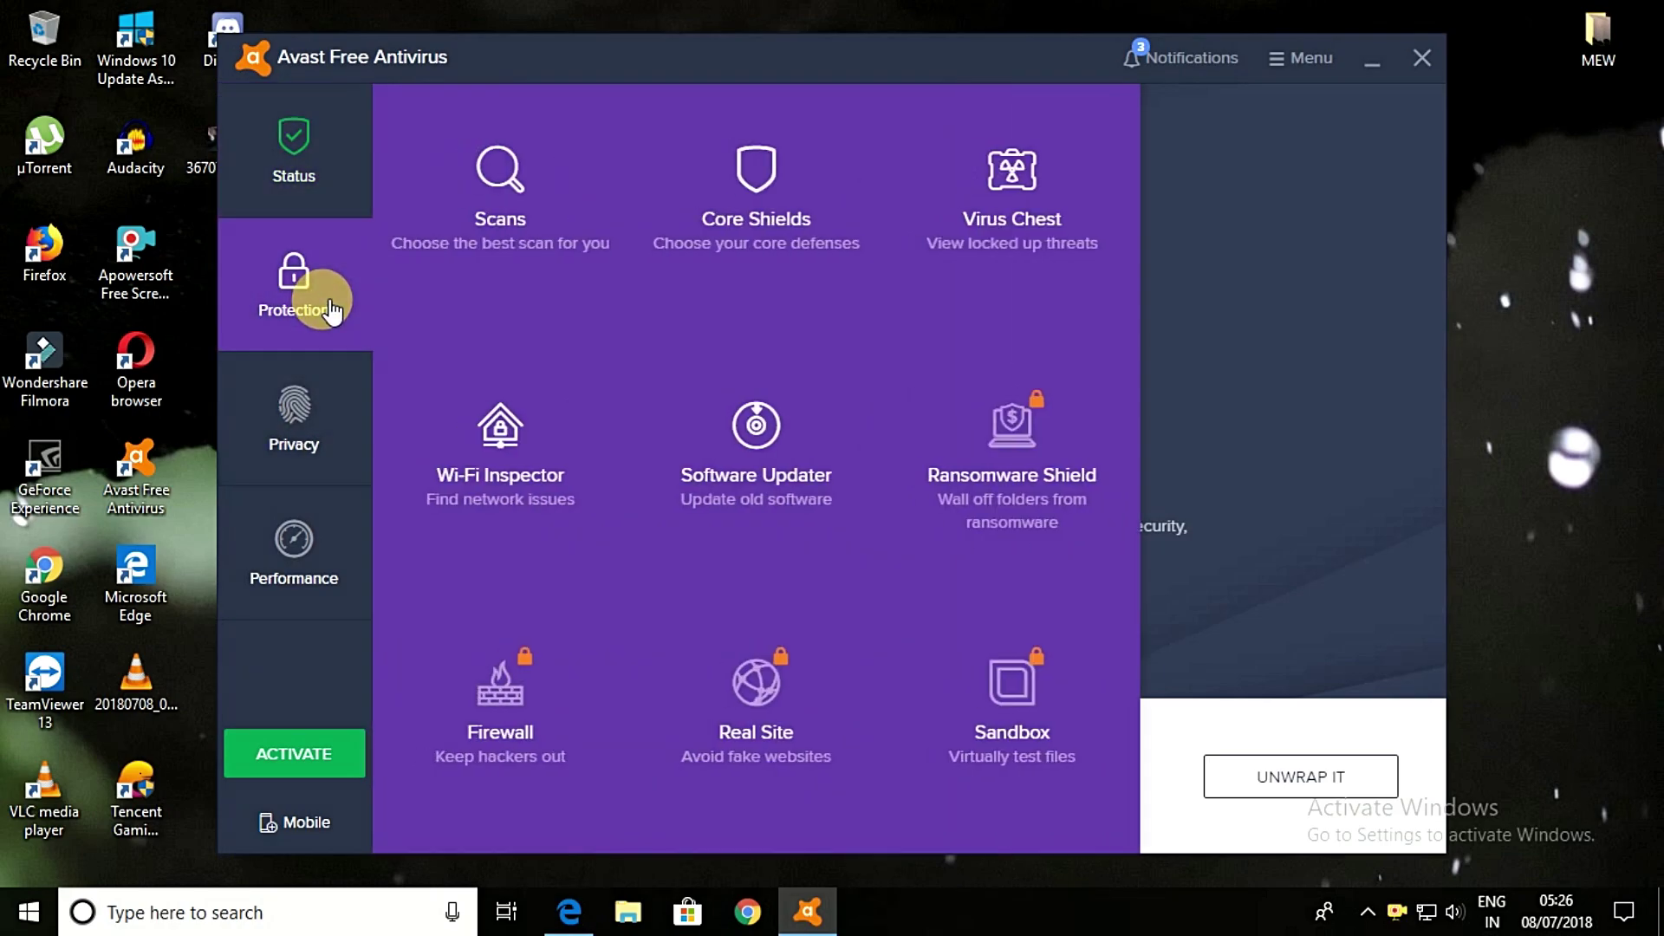
left_click(538, 243)
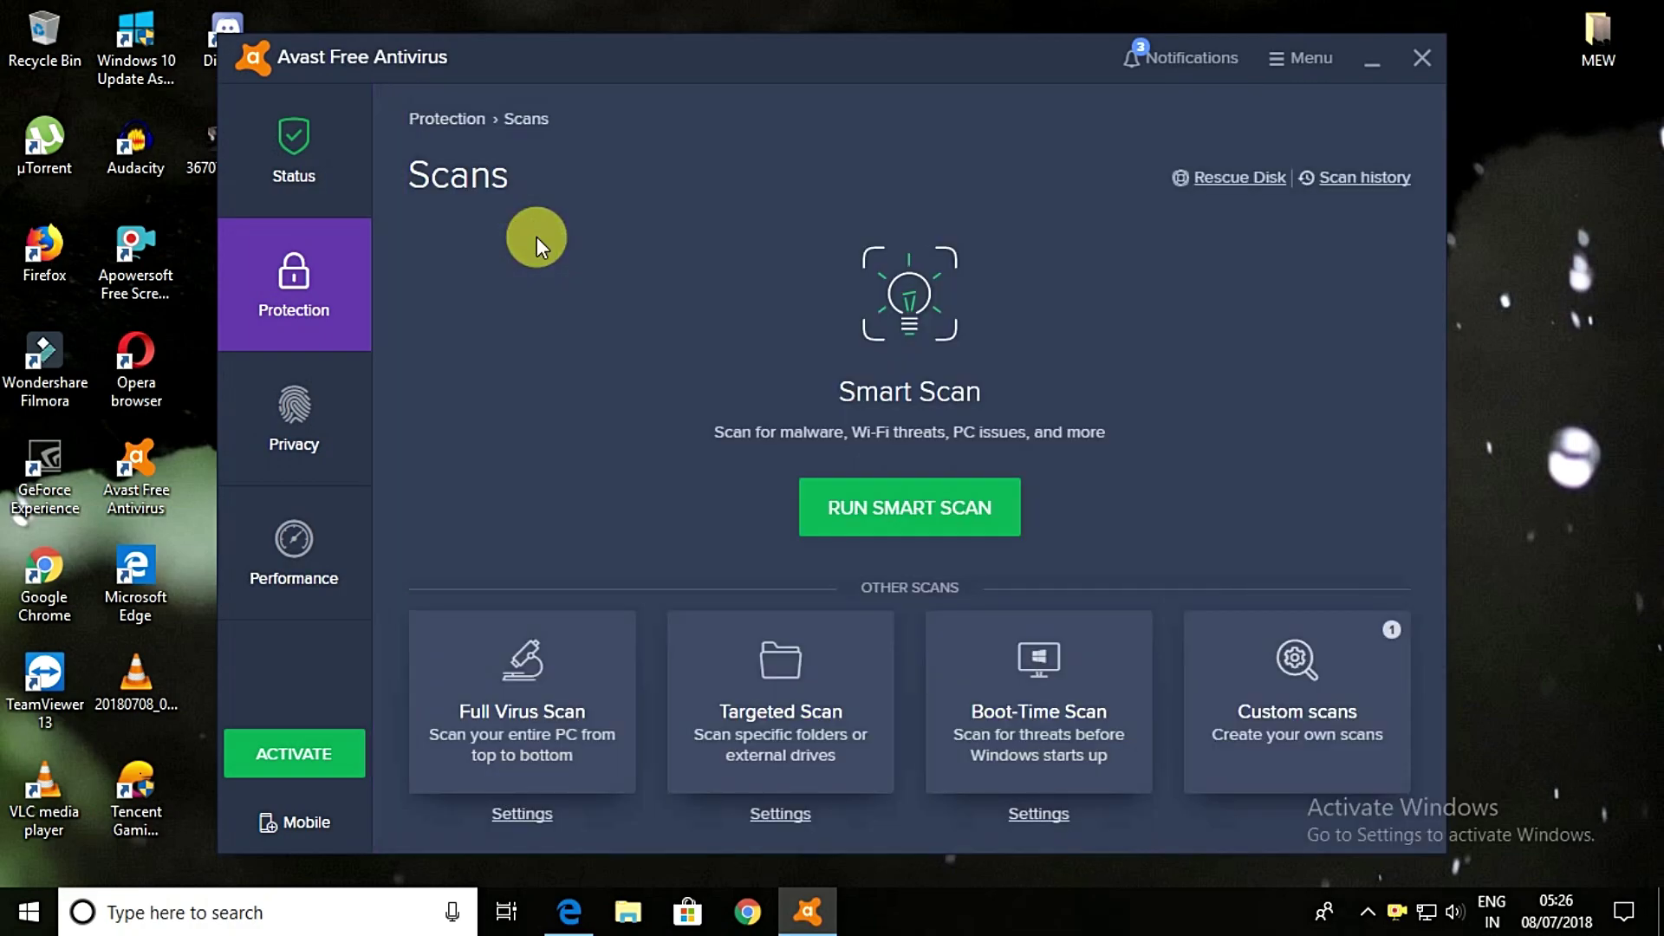
left_click(1032, 732)
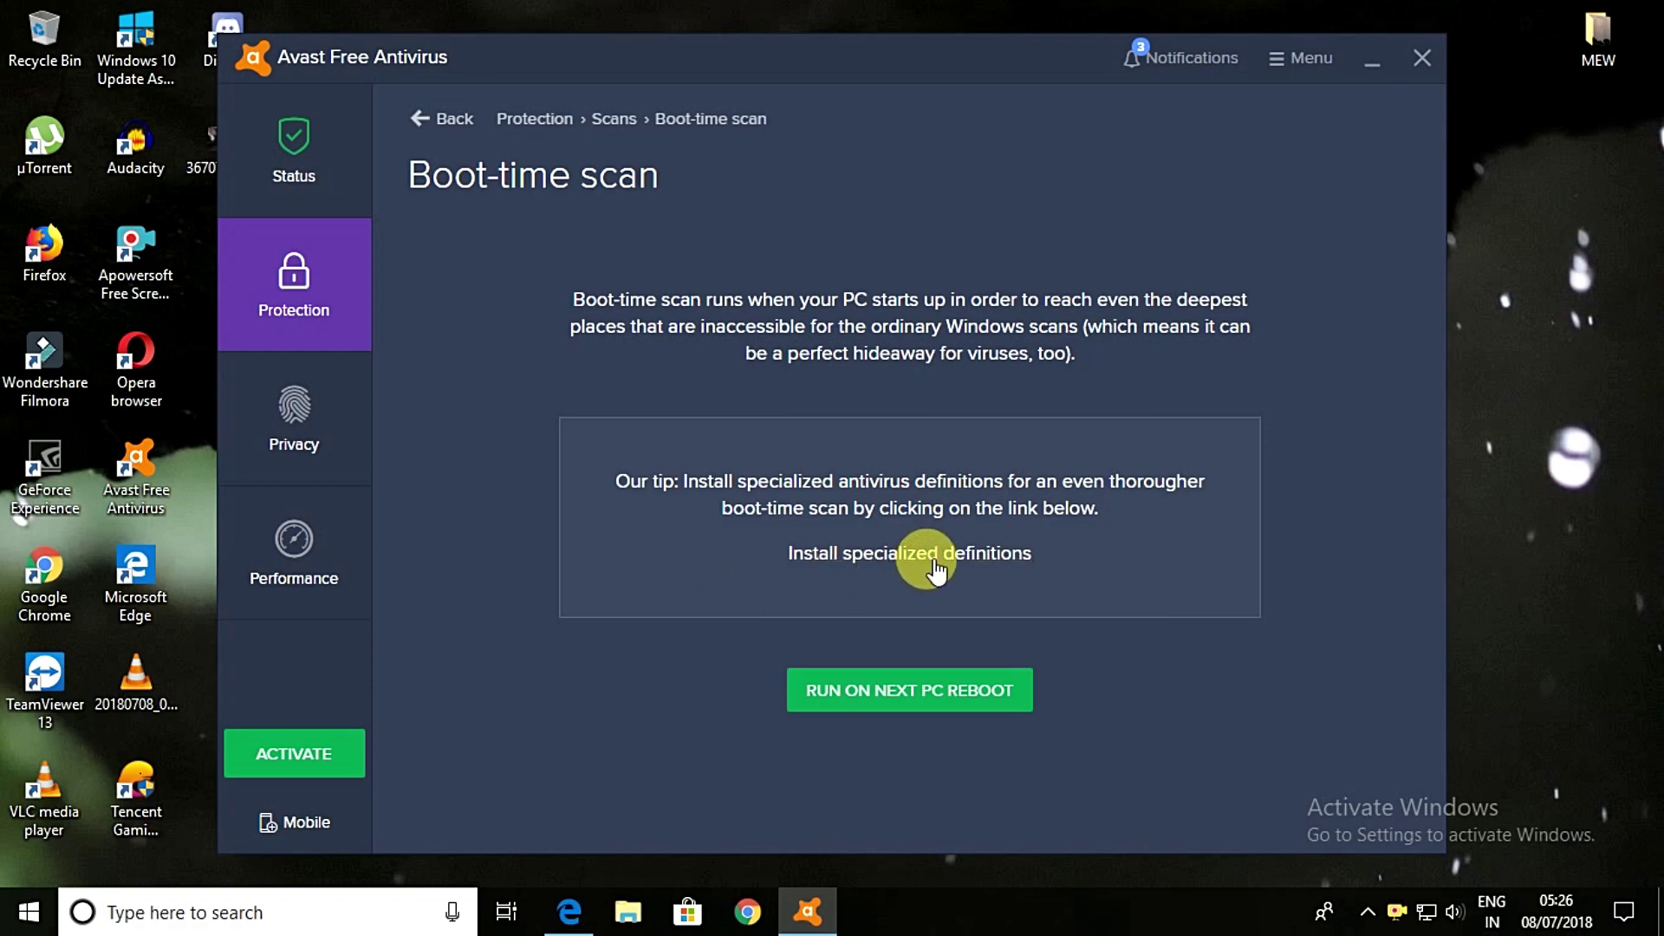
left_click(962, 690)
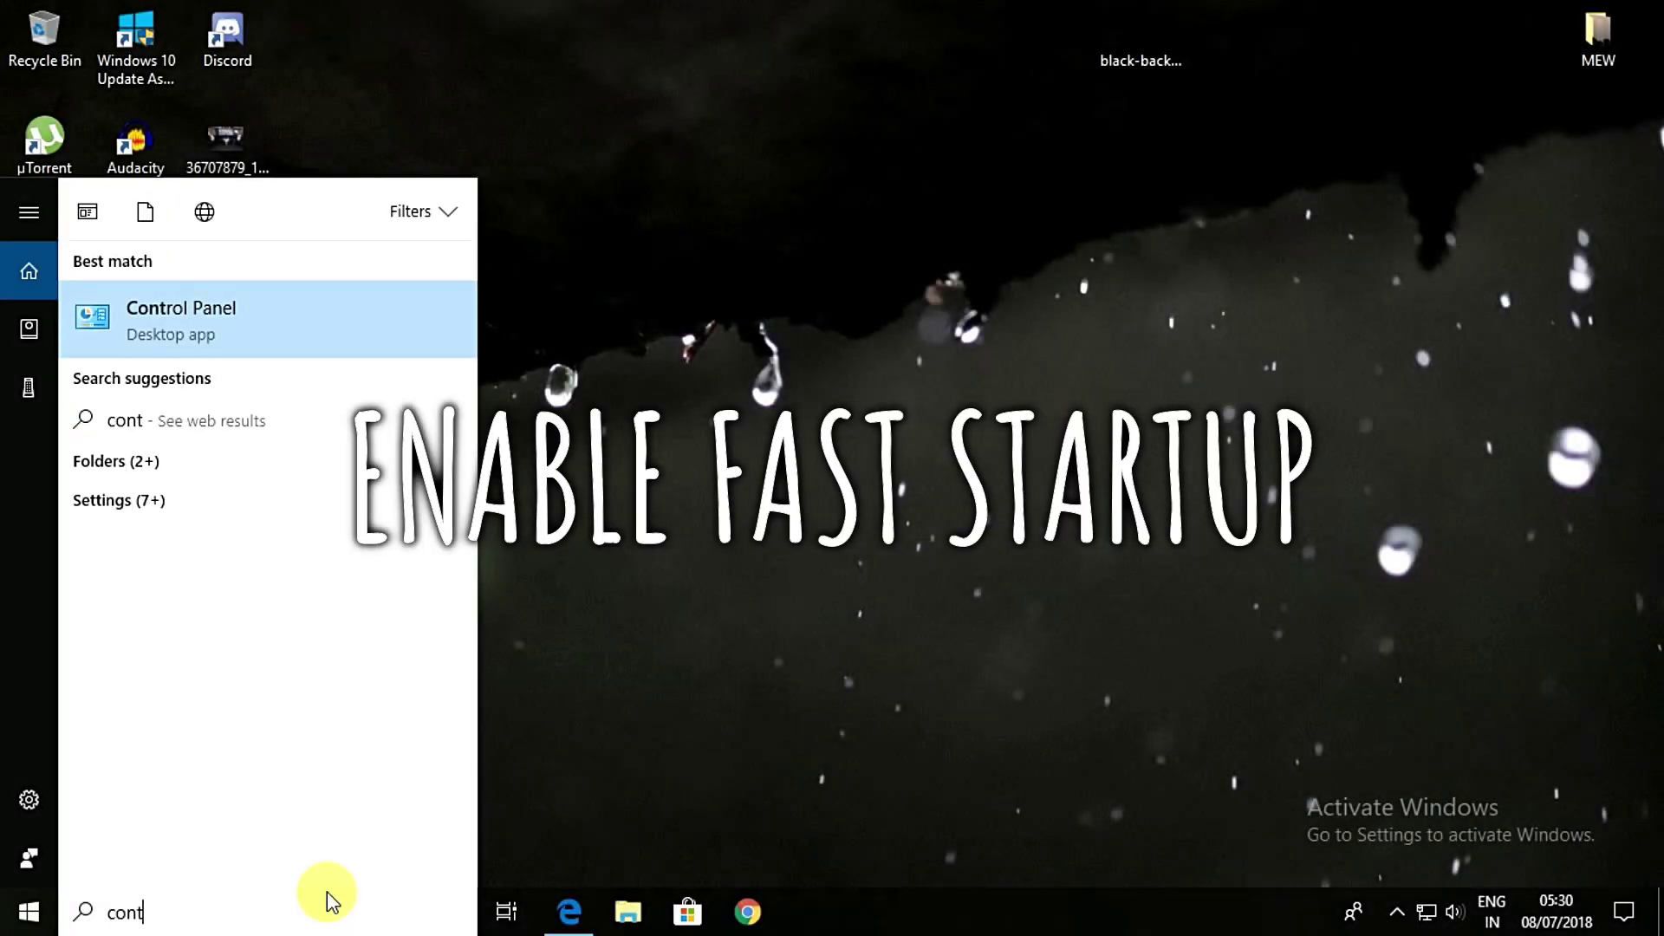
Reach Control Panel's System and Security 'Change what the power buttons do' page
type("rol")
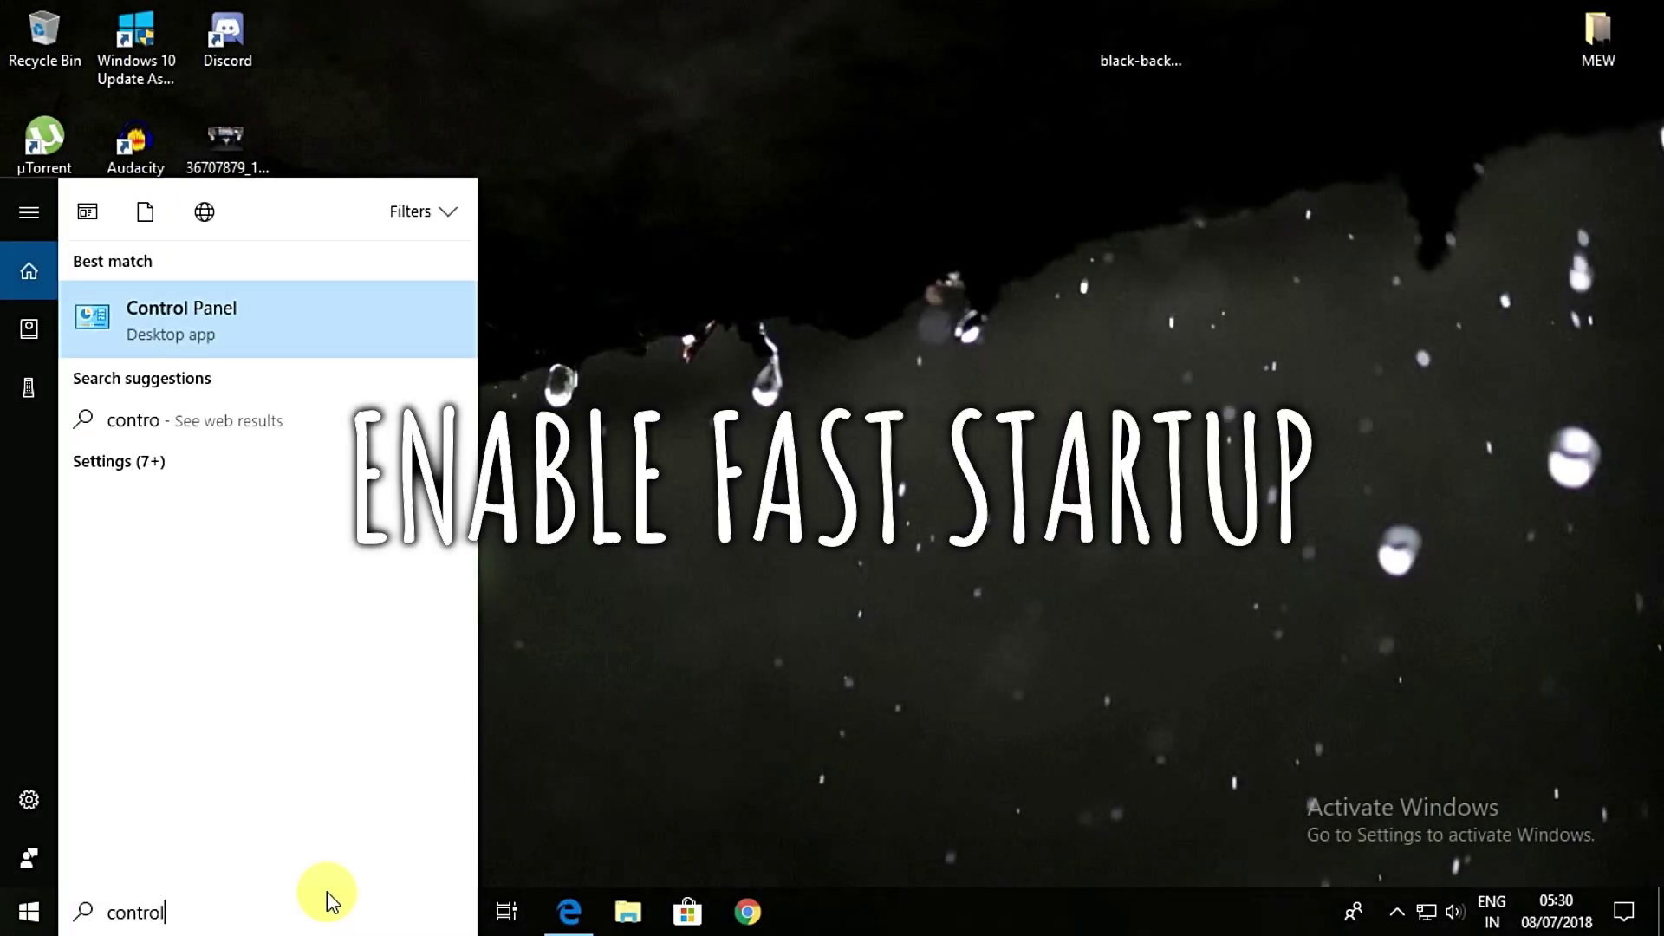
key("Return")
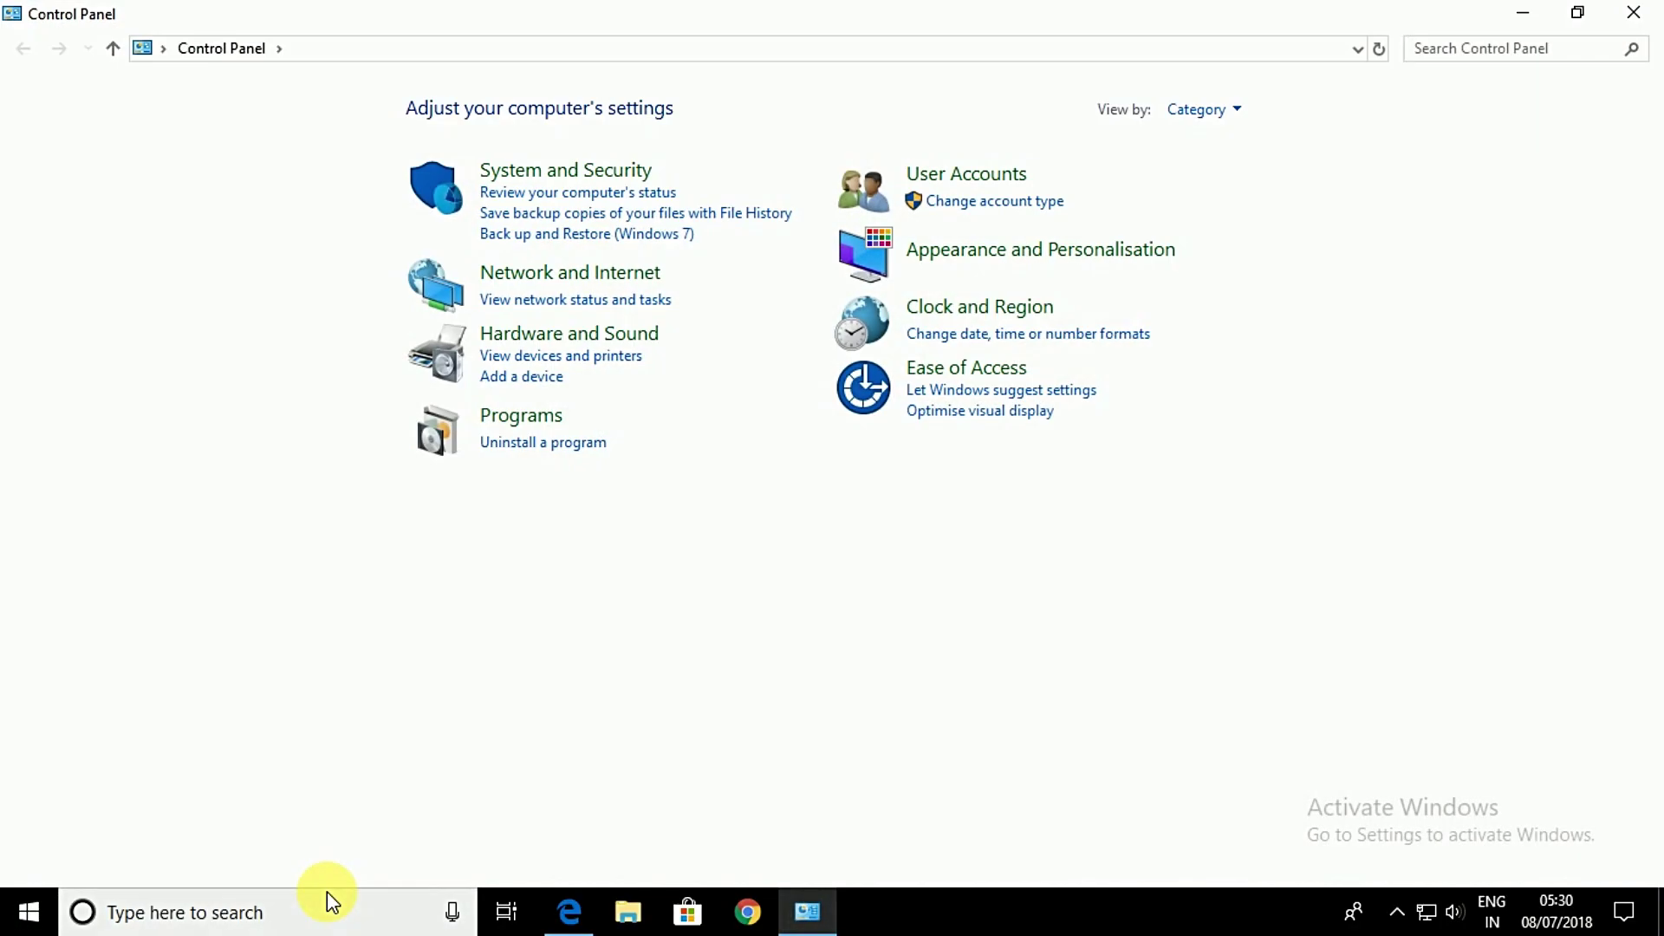
left_click(564, 169)
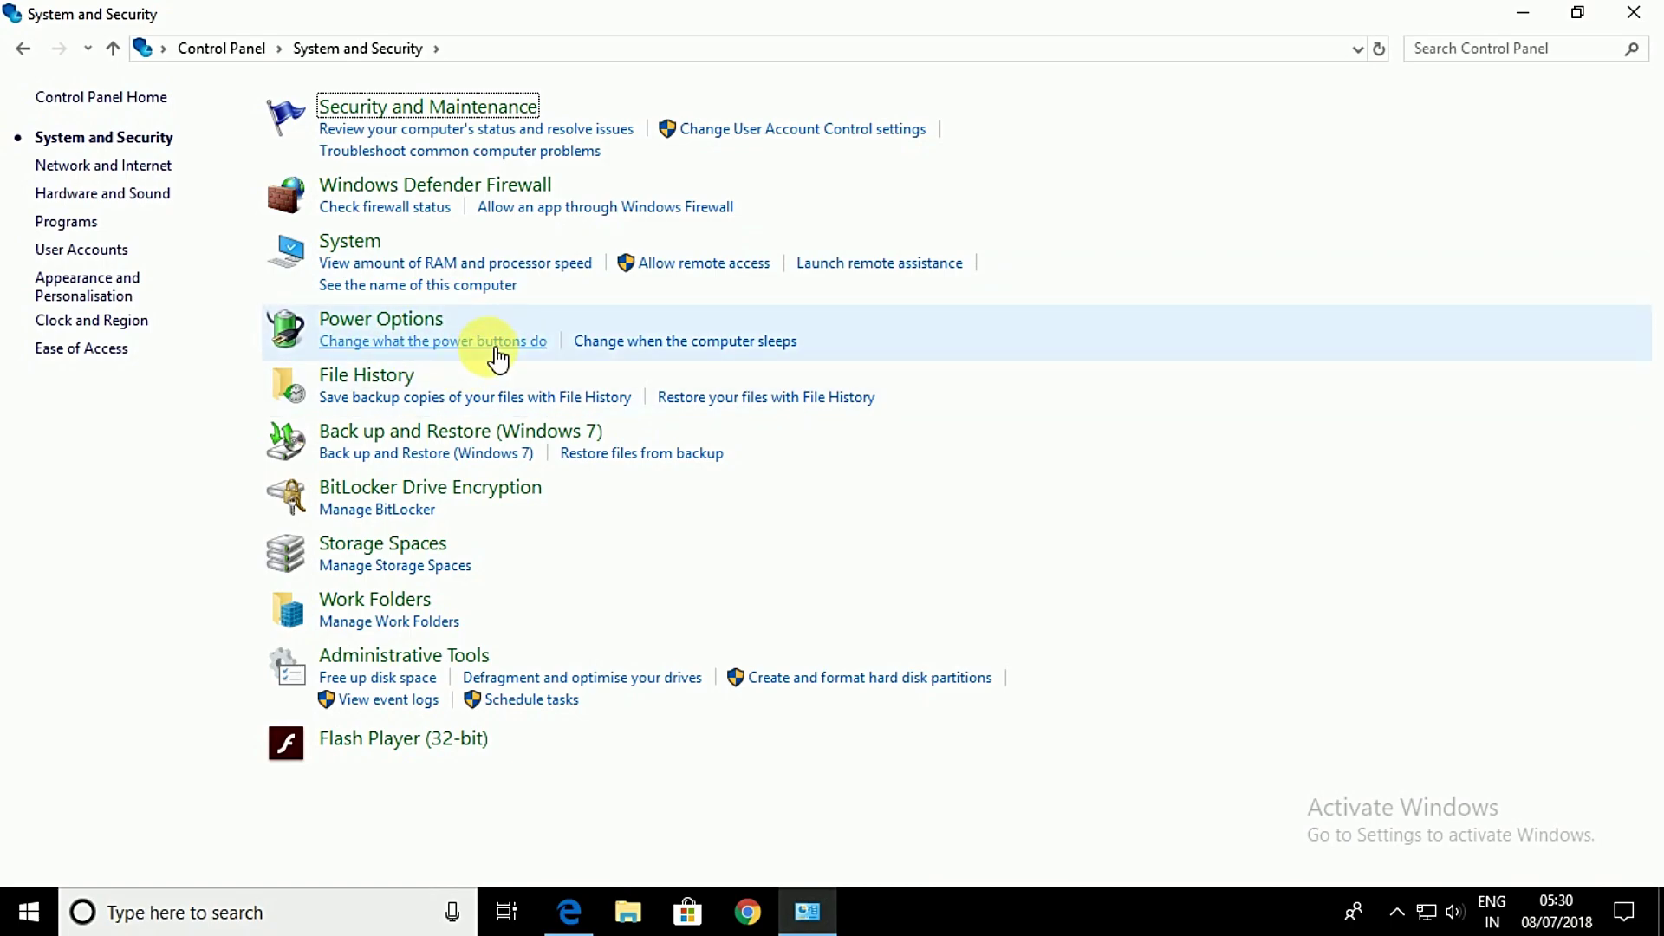
left_click(497, 350)
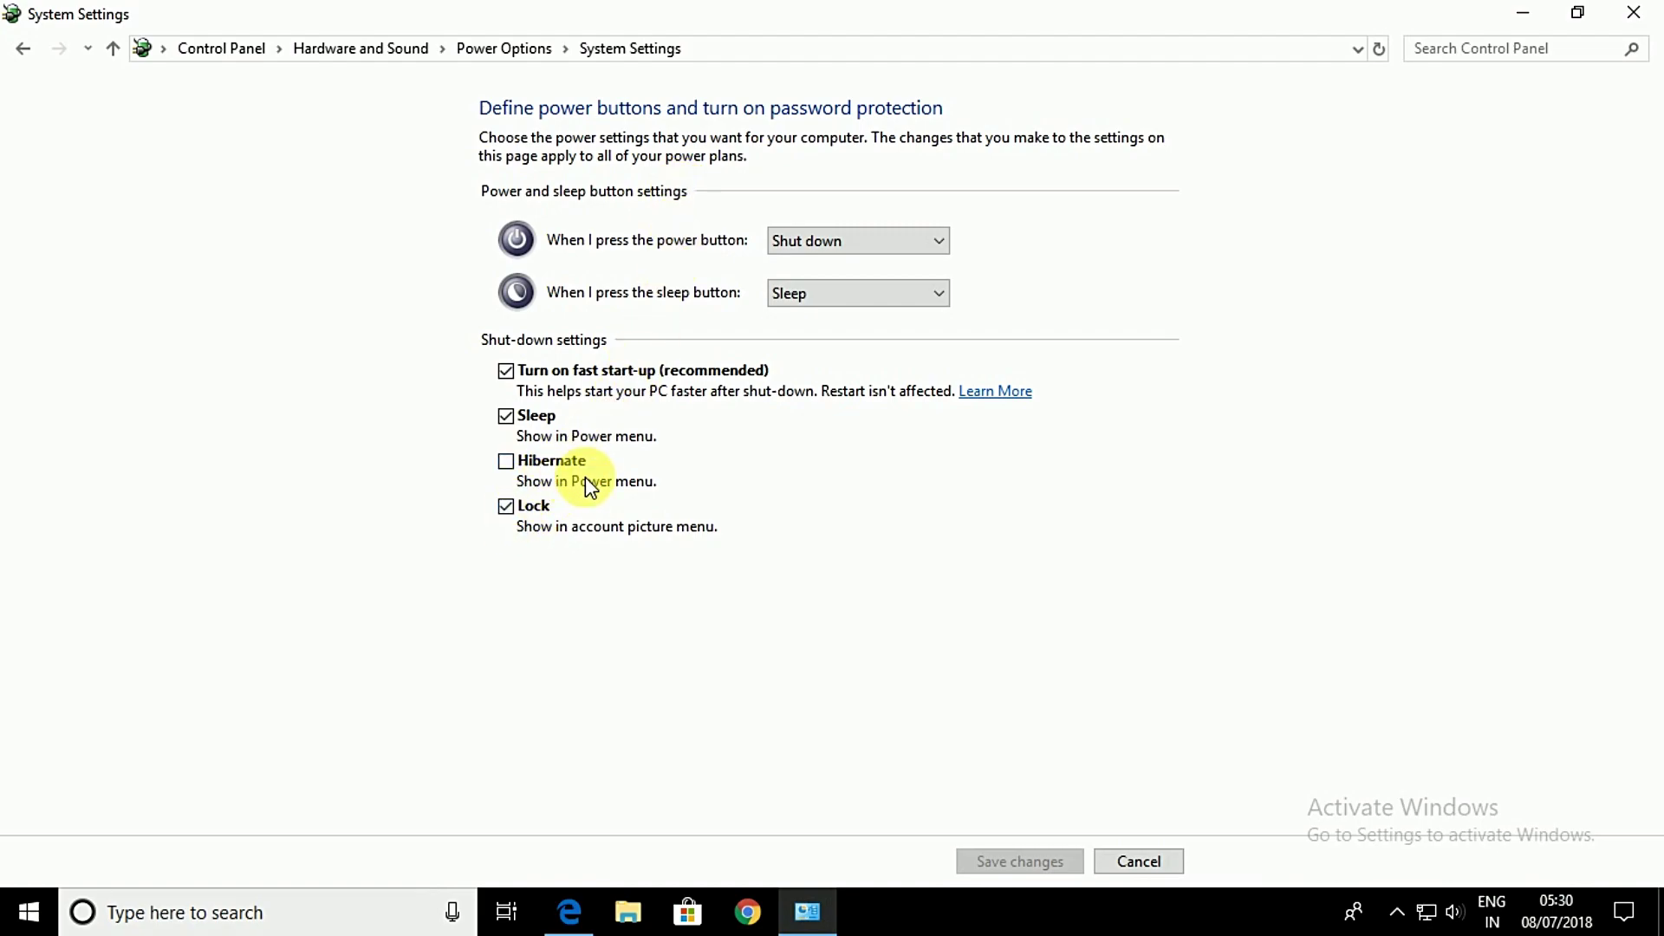
Launch the Services console maximized and scroll down to the Xbox services
type("s")
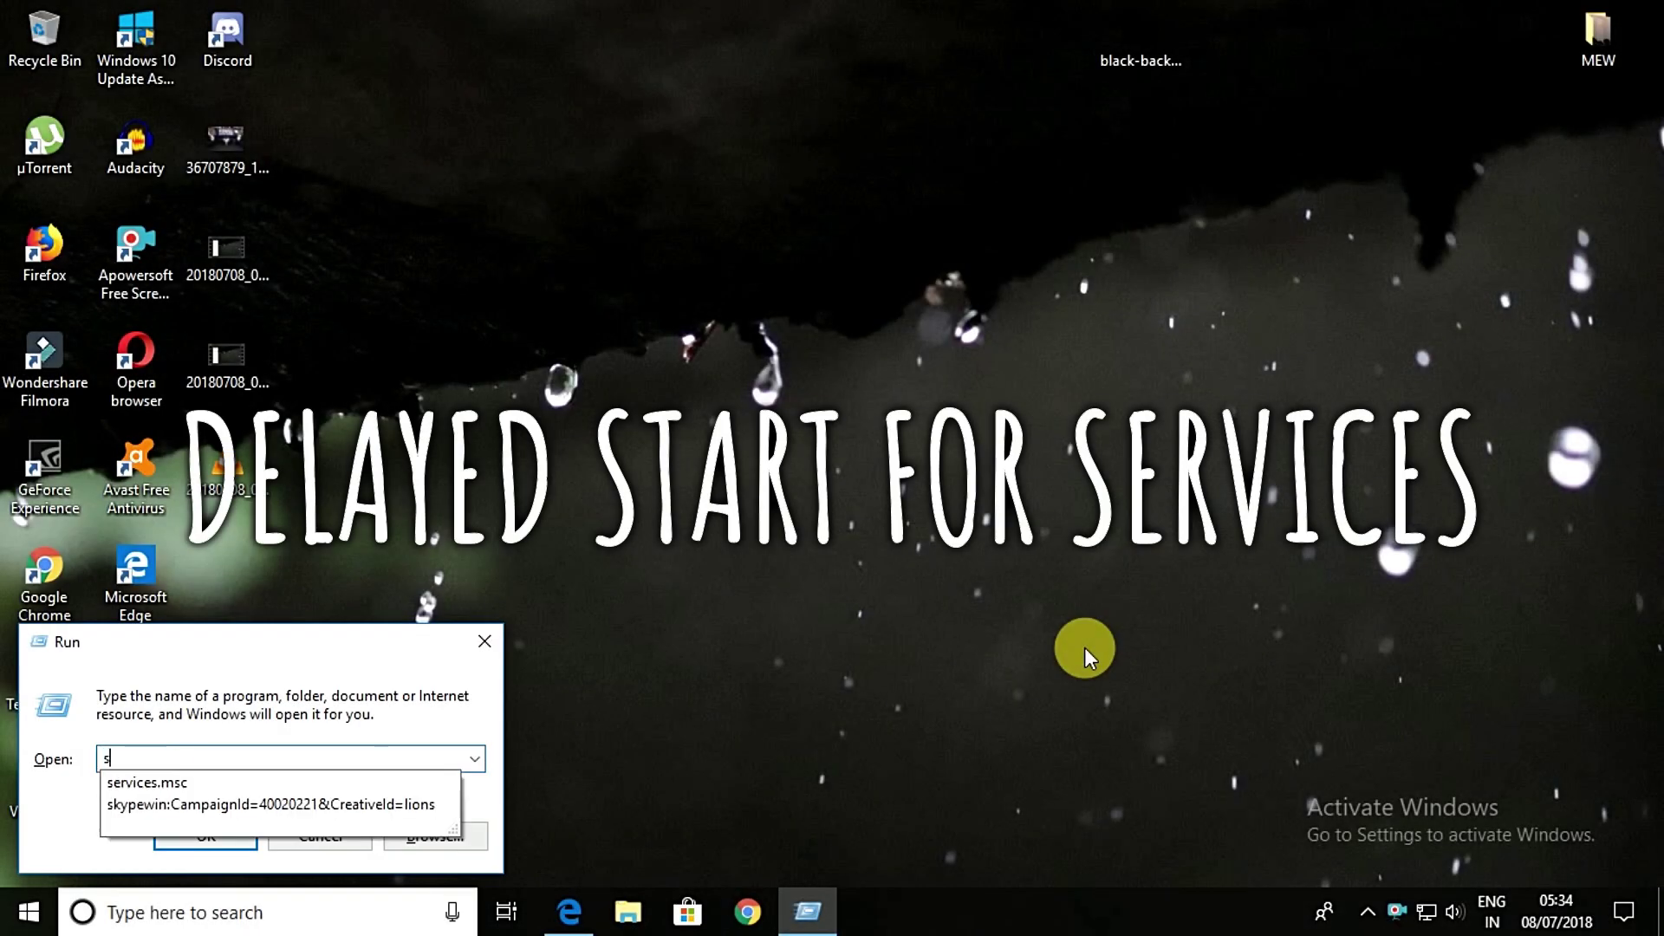
type("ervice")
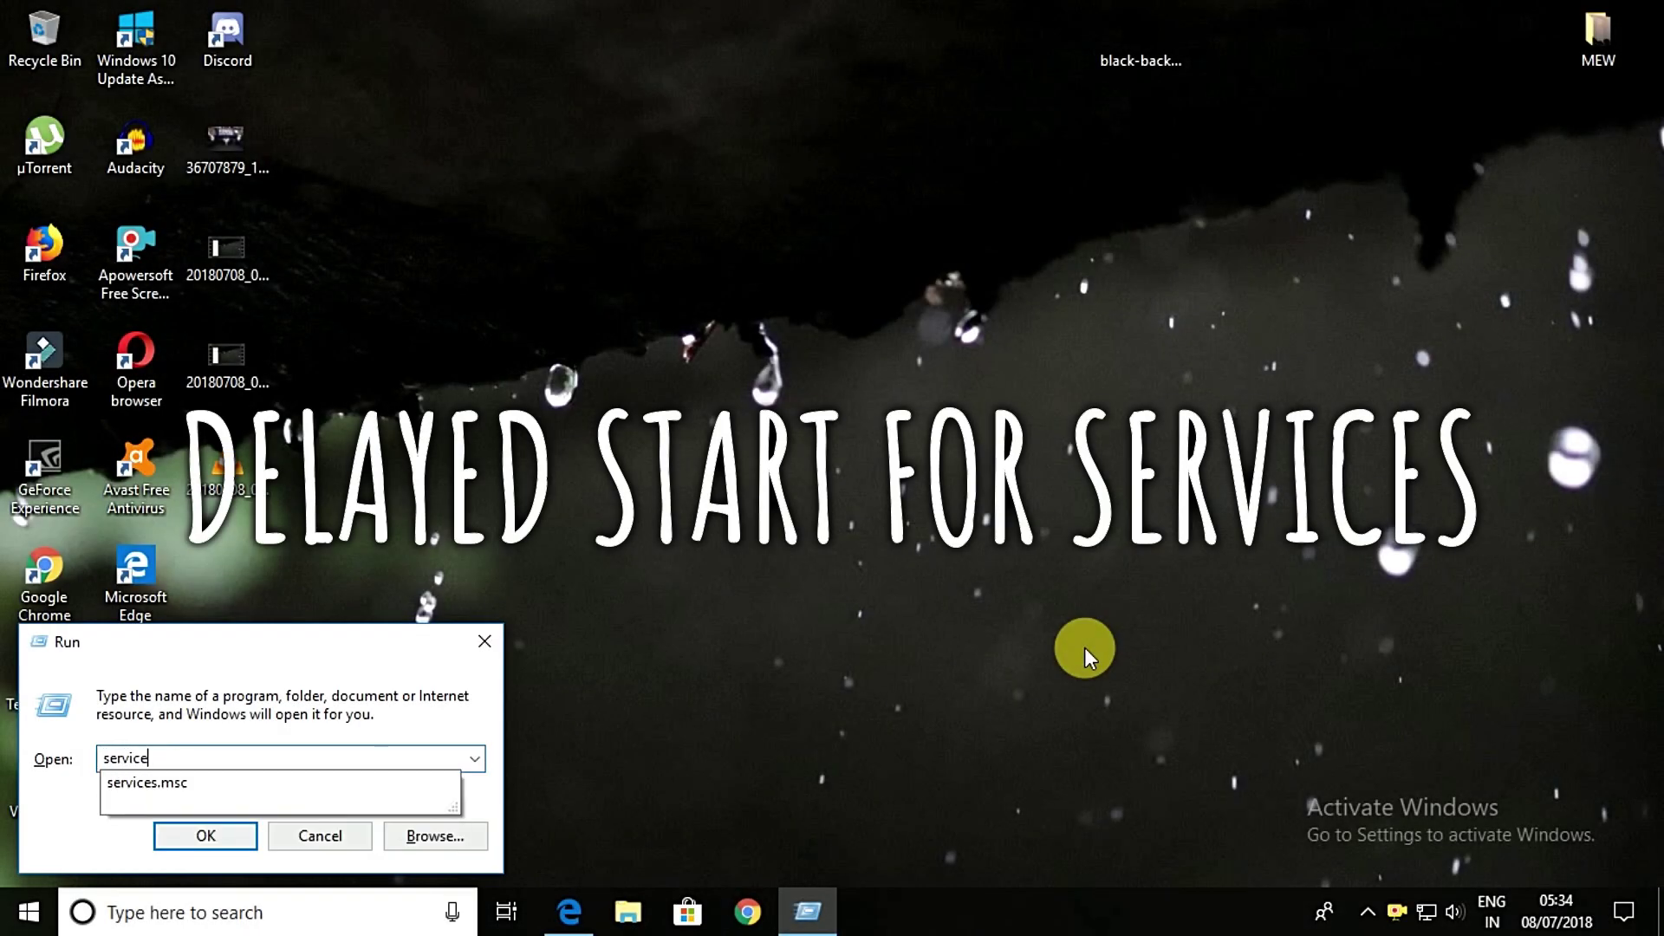
type("s.")
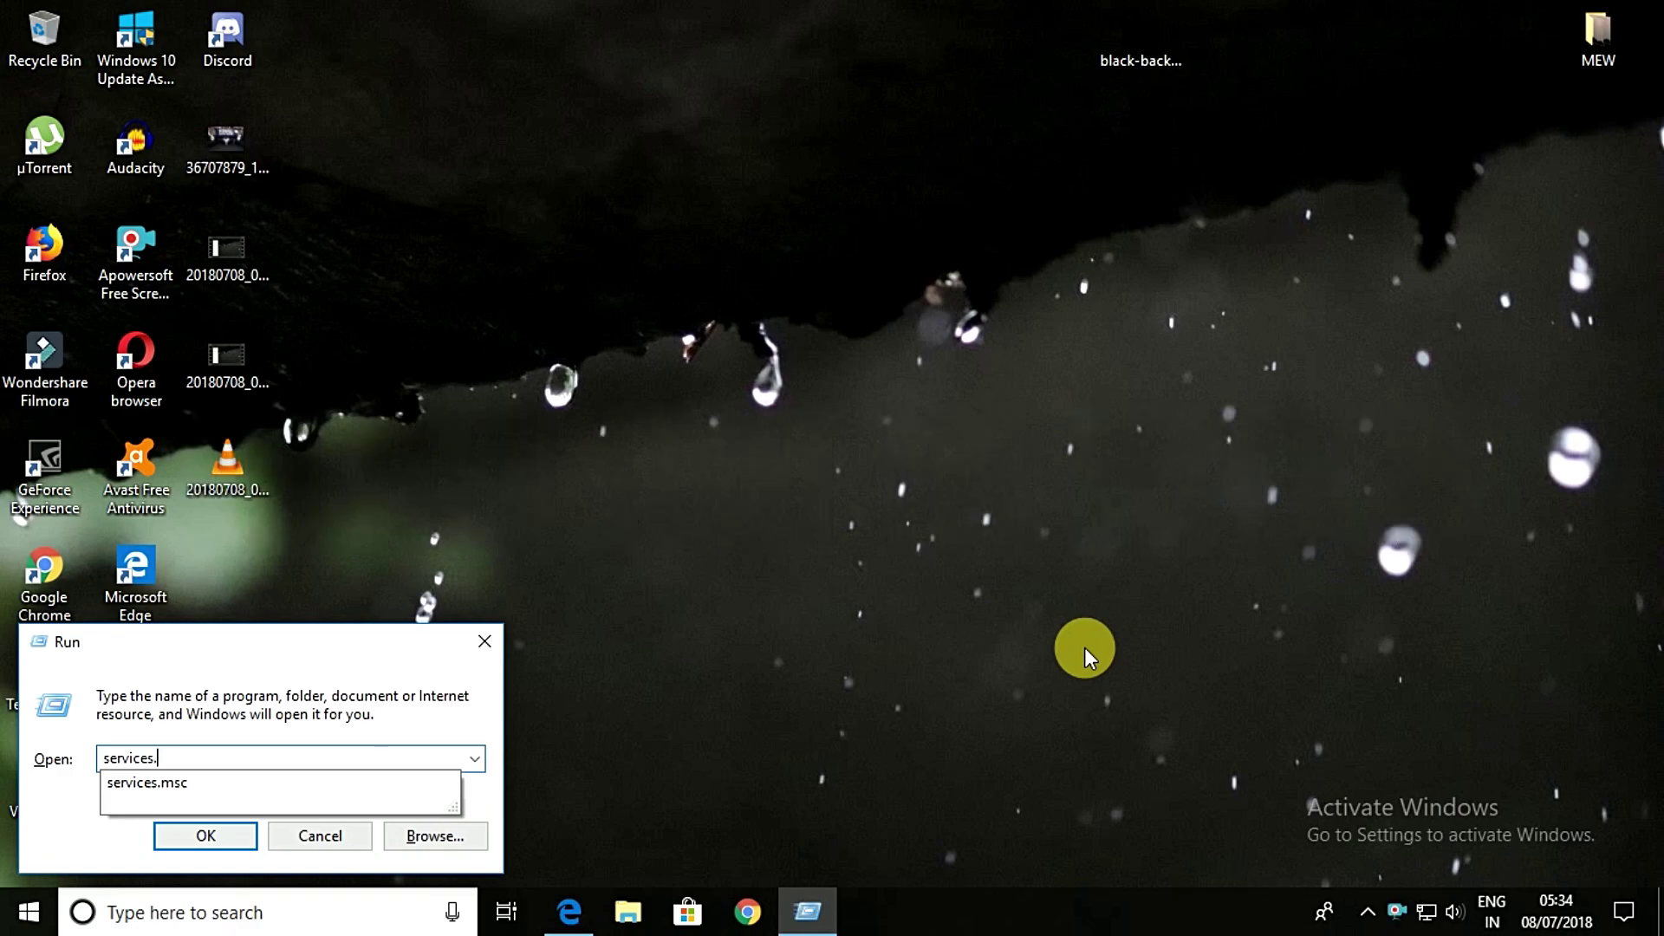
type("c")
key("Return")
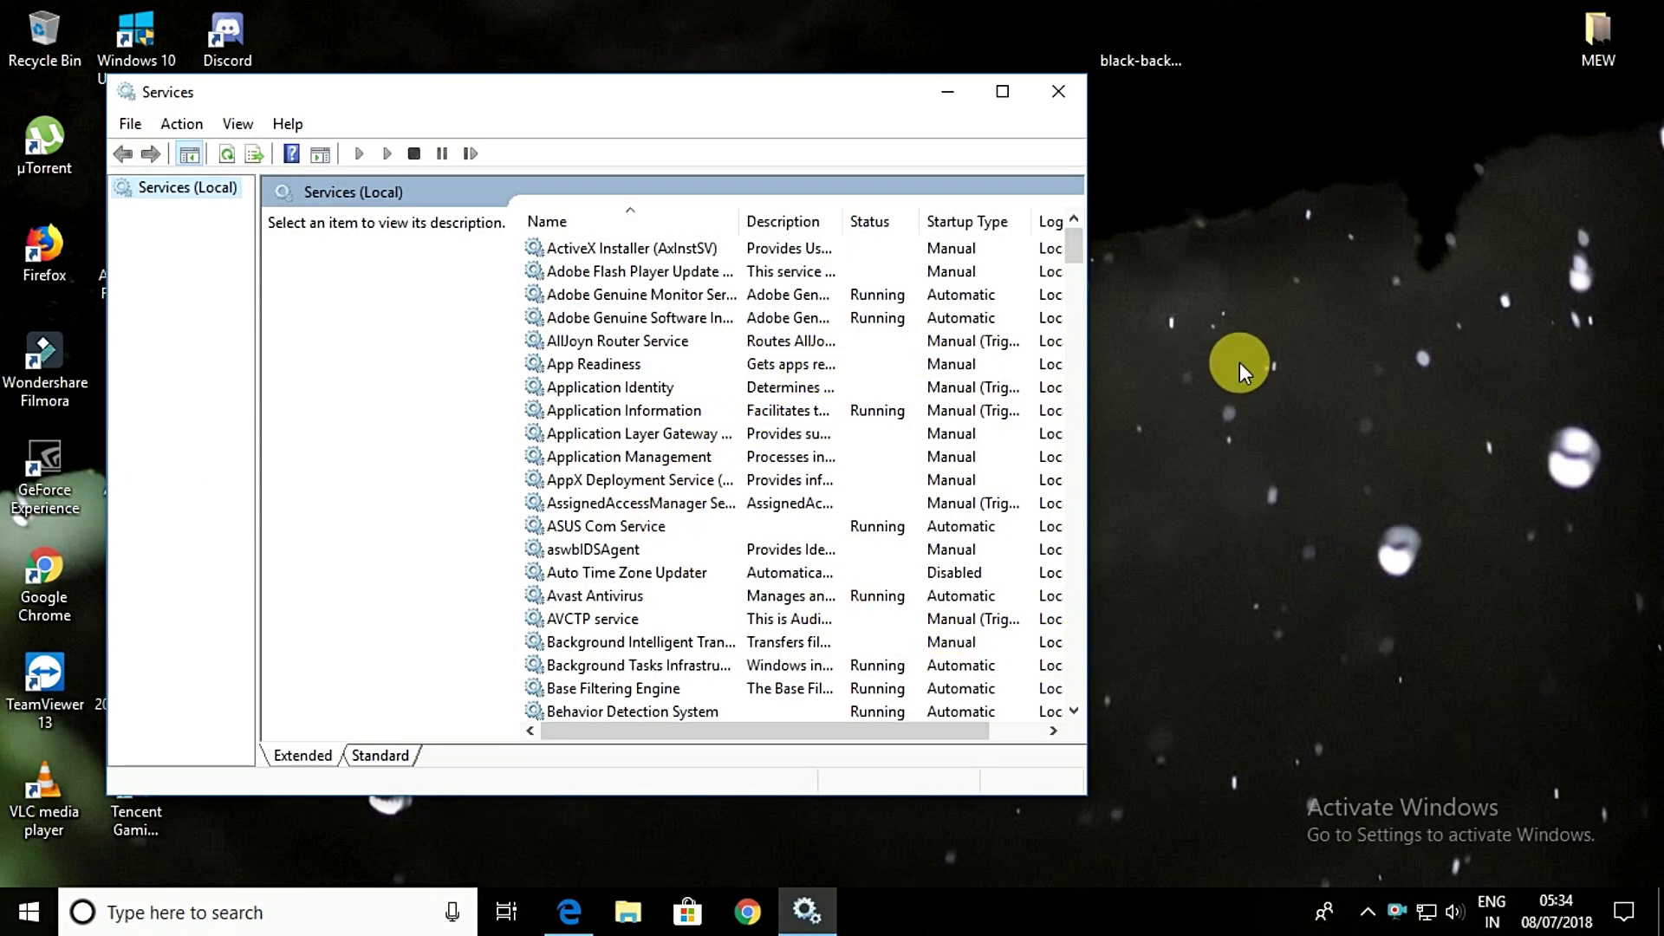
left_click(1004, 93)
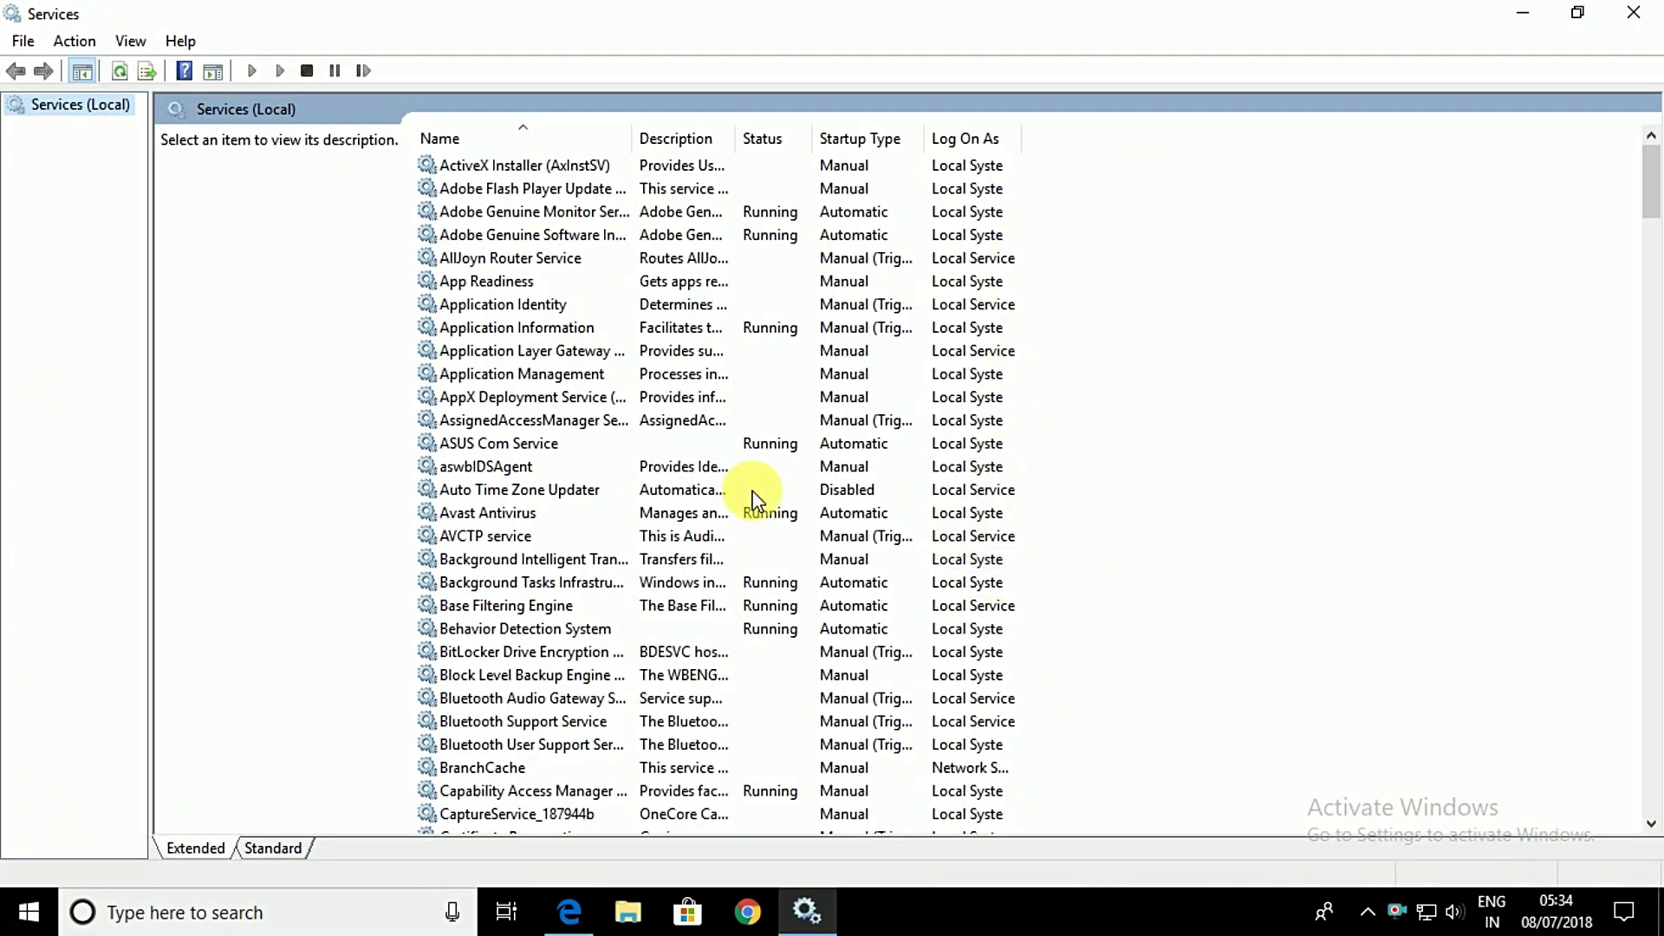
scroll(532, 226, "down", 4)
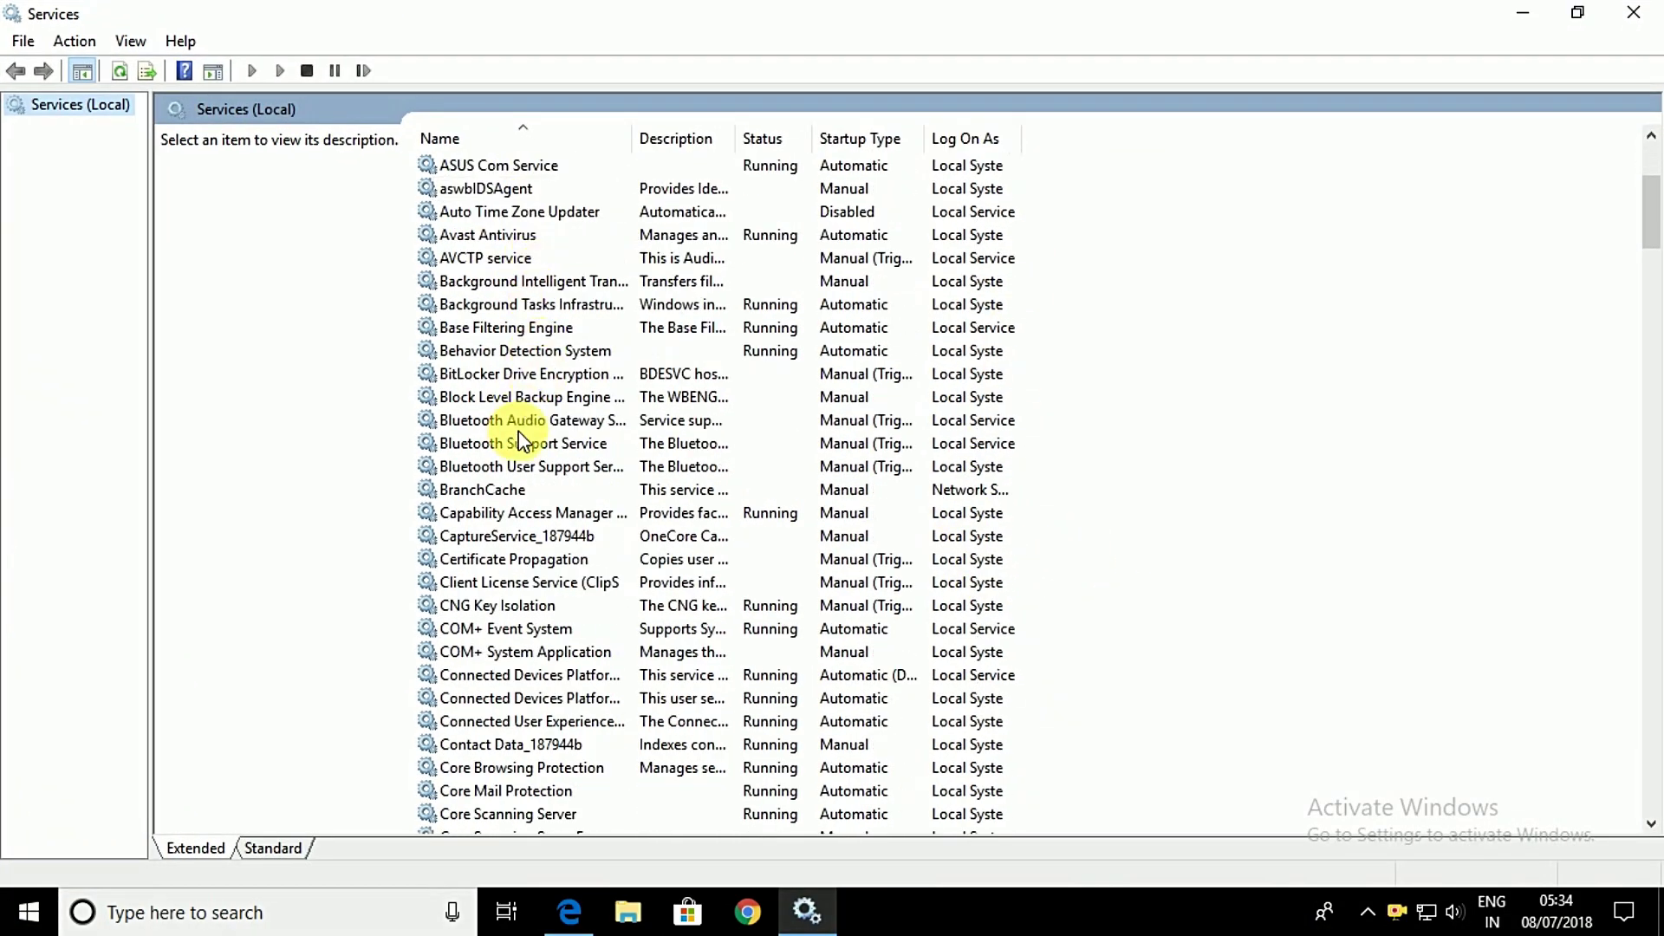
scroll(537, 486, "down", 1)
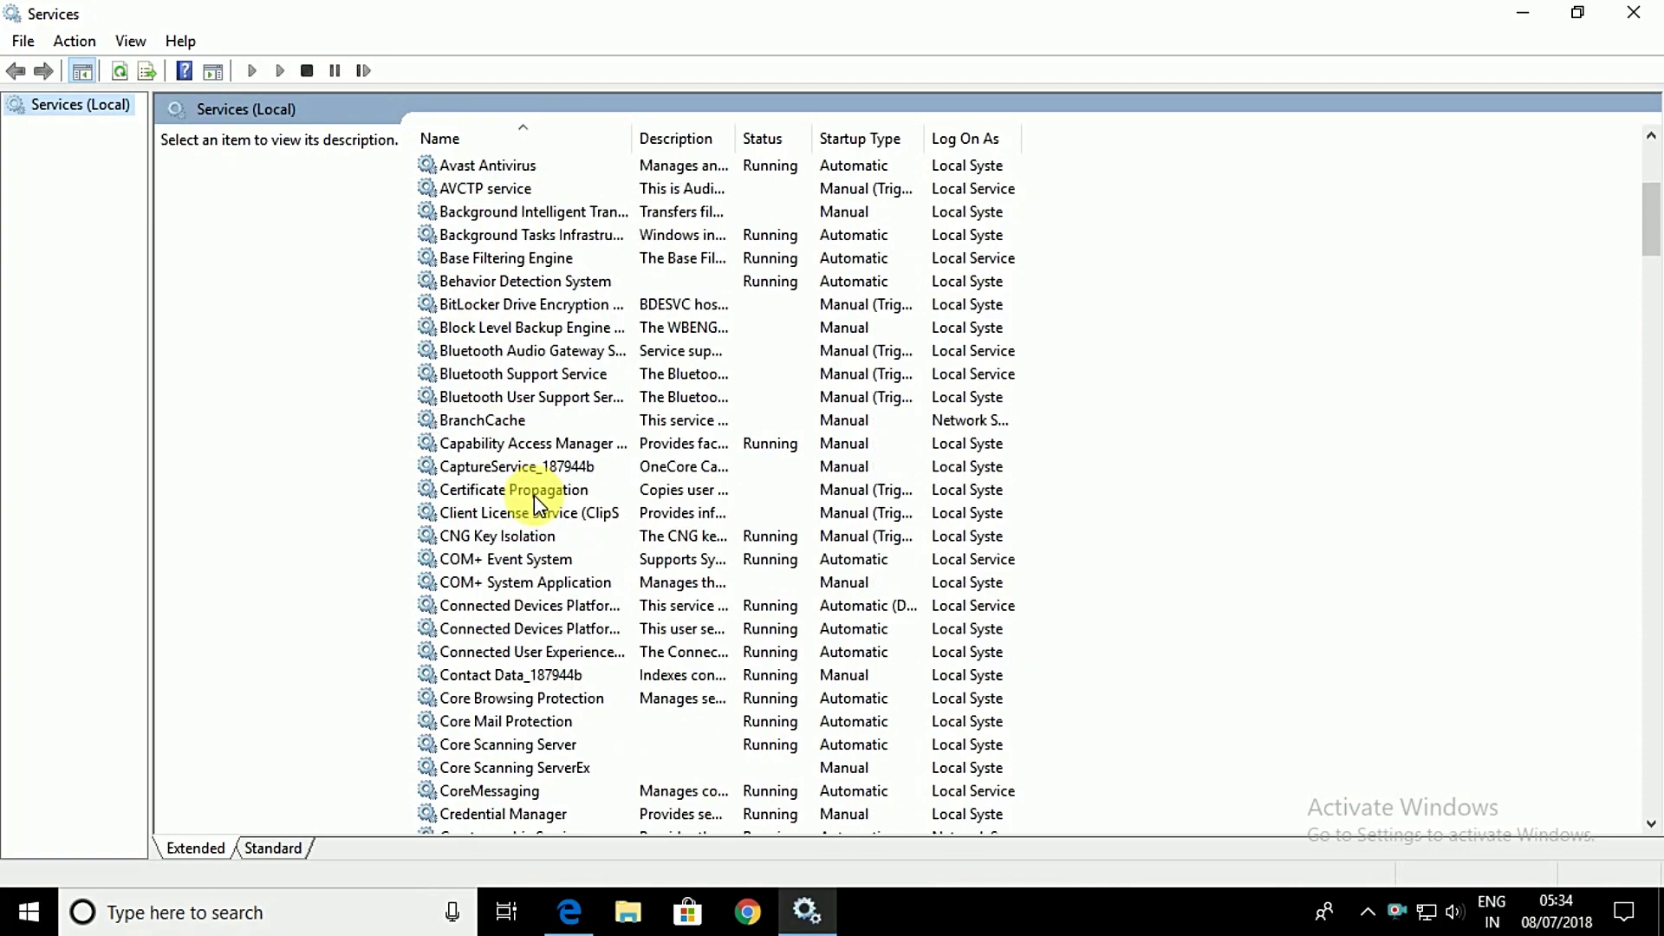
scroll(534, 496, "down", 1)
scroll(510, 486, "down", 2)
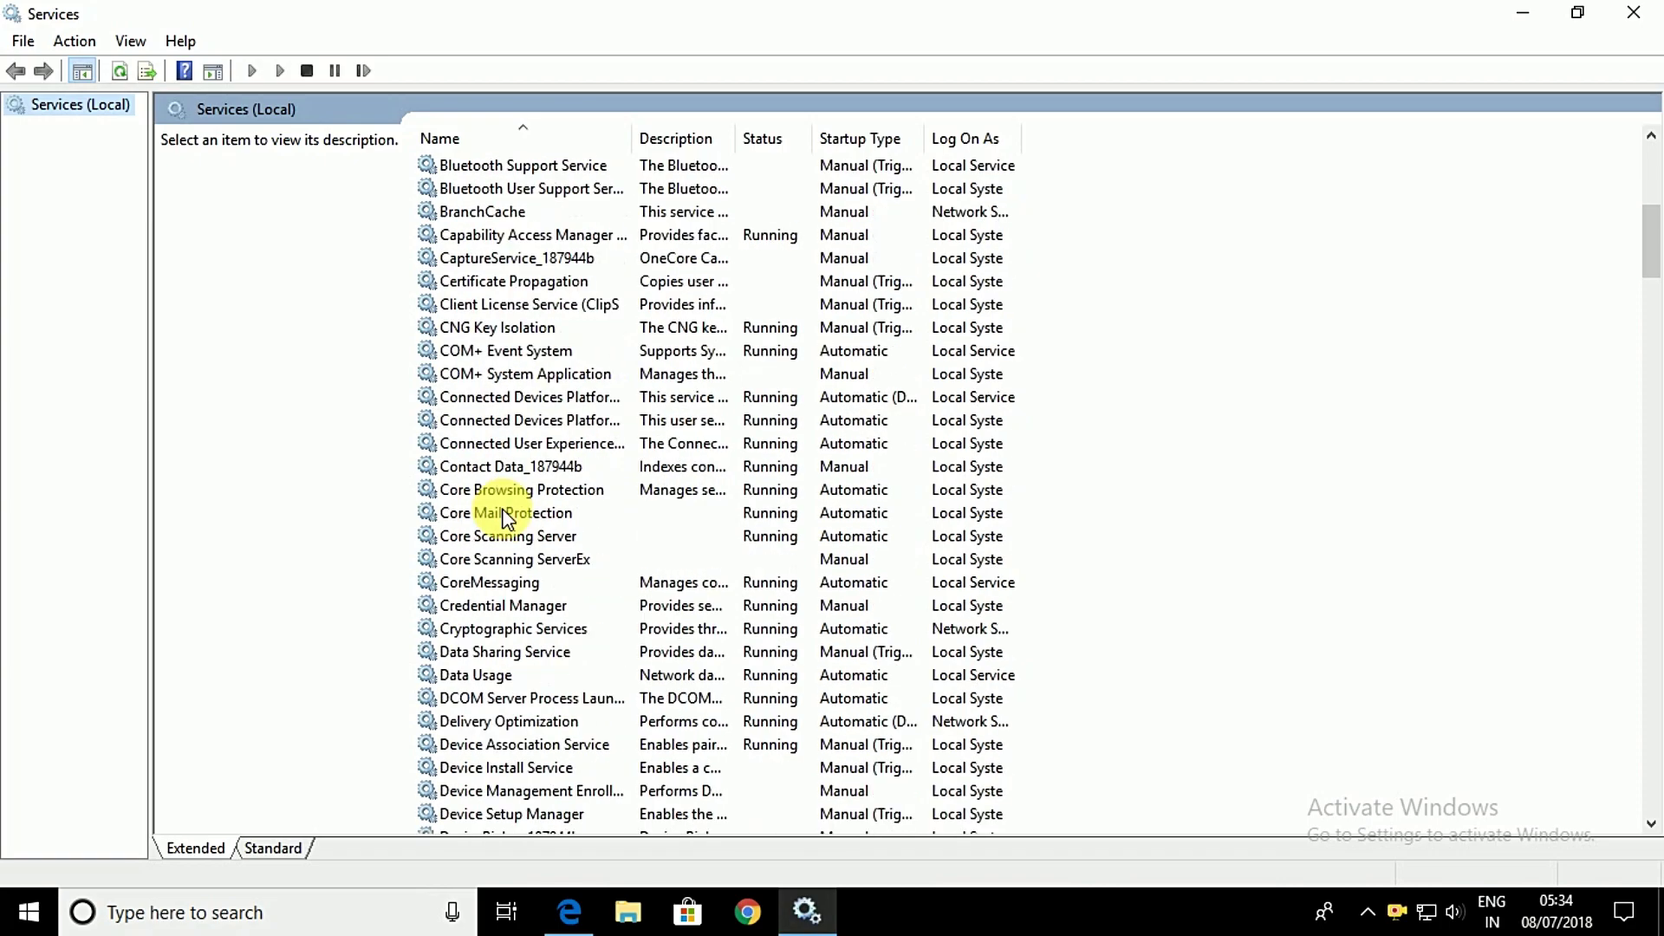
scroll(513, 518, "down", 2)
scroll(514, 521, "down", 4)
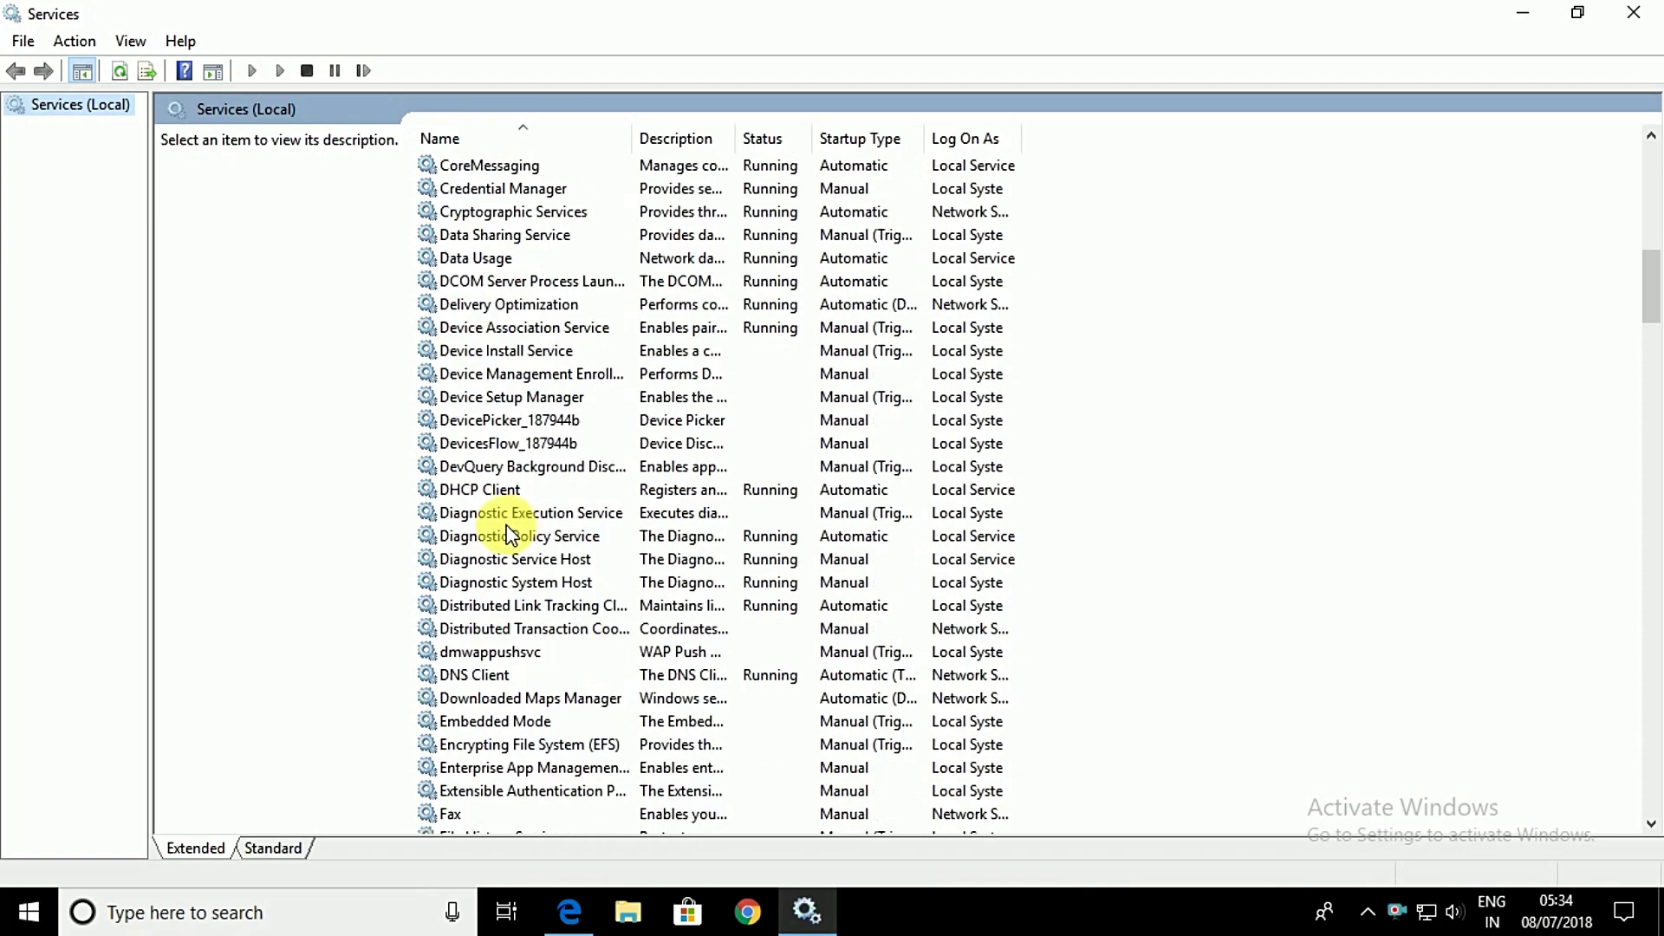
scroll(508, 529, "down", 1)
scroll(504, 530, "down", 2)
scroll(504, 533, "down", 2)
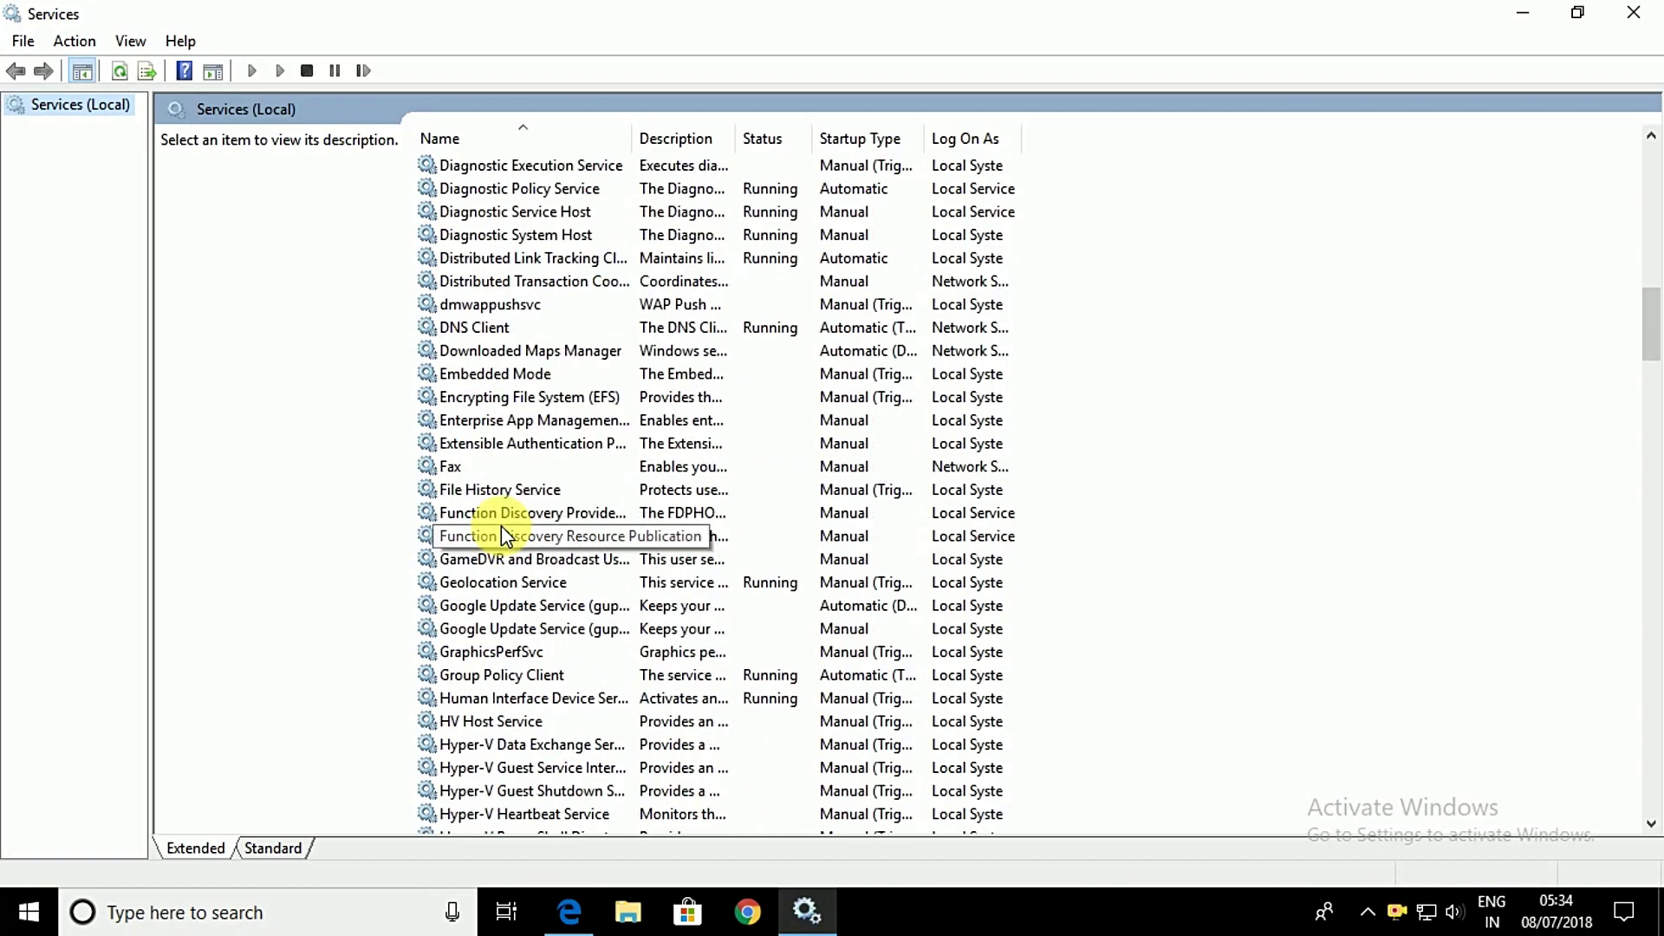
scroll(502, 527, "down", 1)
scroll(503, 527, "down", 2)
scroll(510, 530, "down", 2)
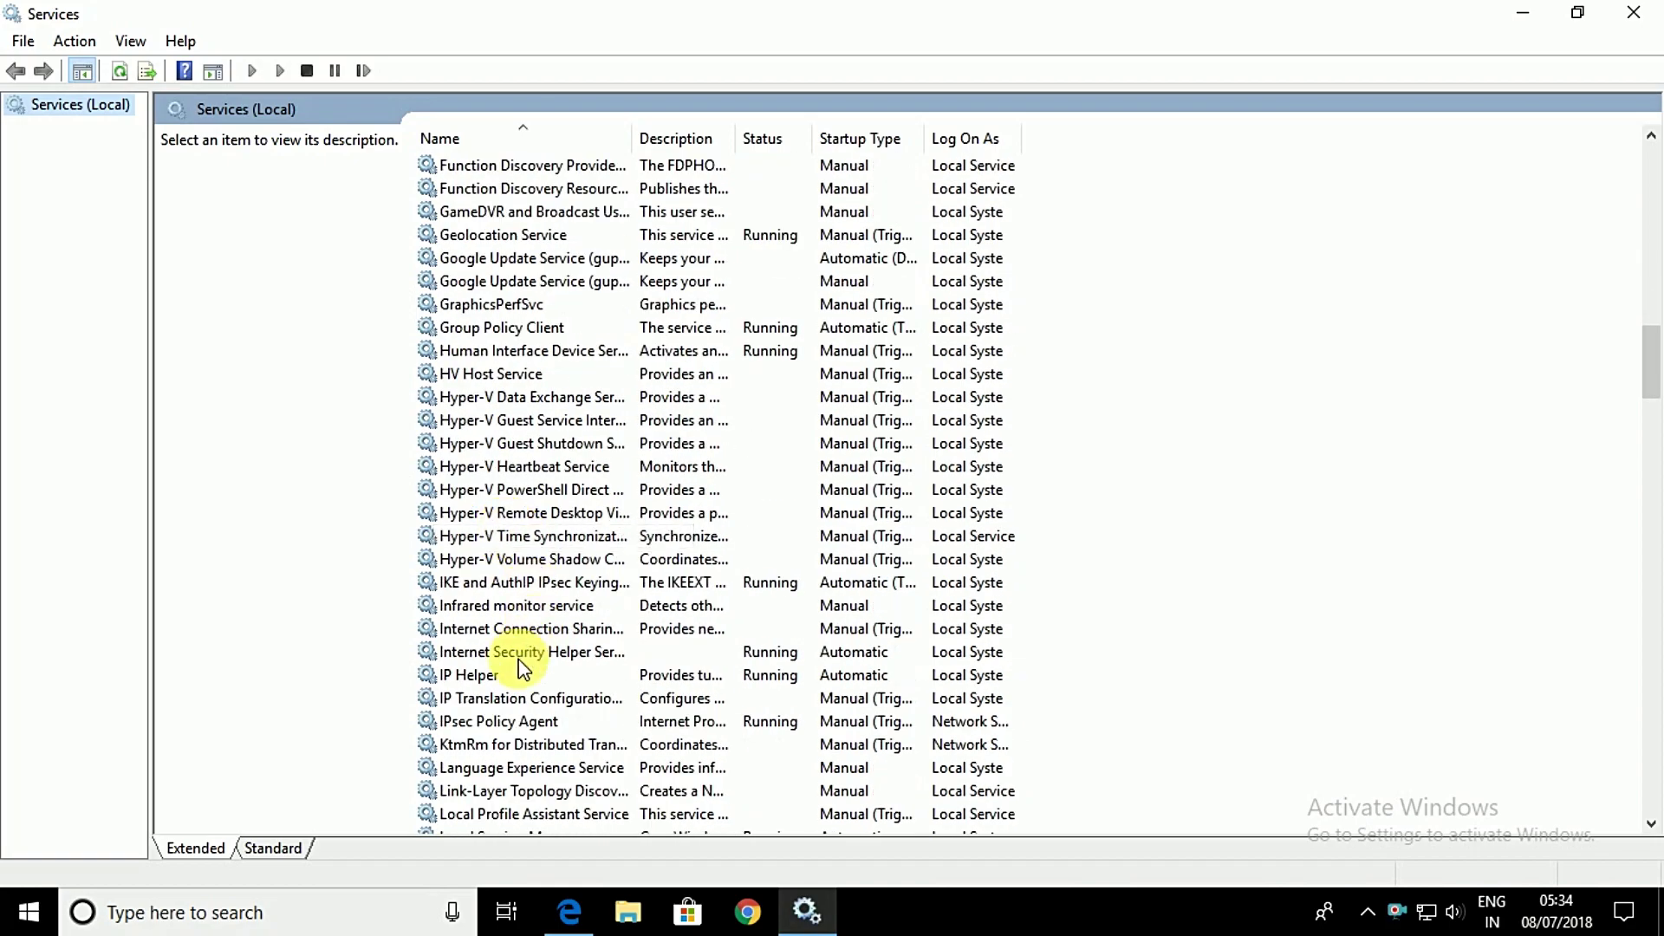
scroll(520, 667, "down", 3)
scroll(525, 672, "down", 1)
key("x")
Set Xbox Accessory Management Service's startup type to Manual
double_click(514, 721)
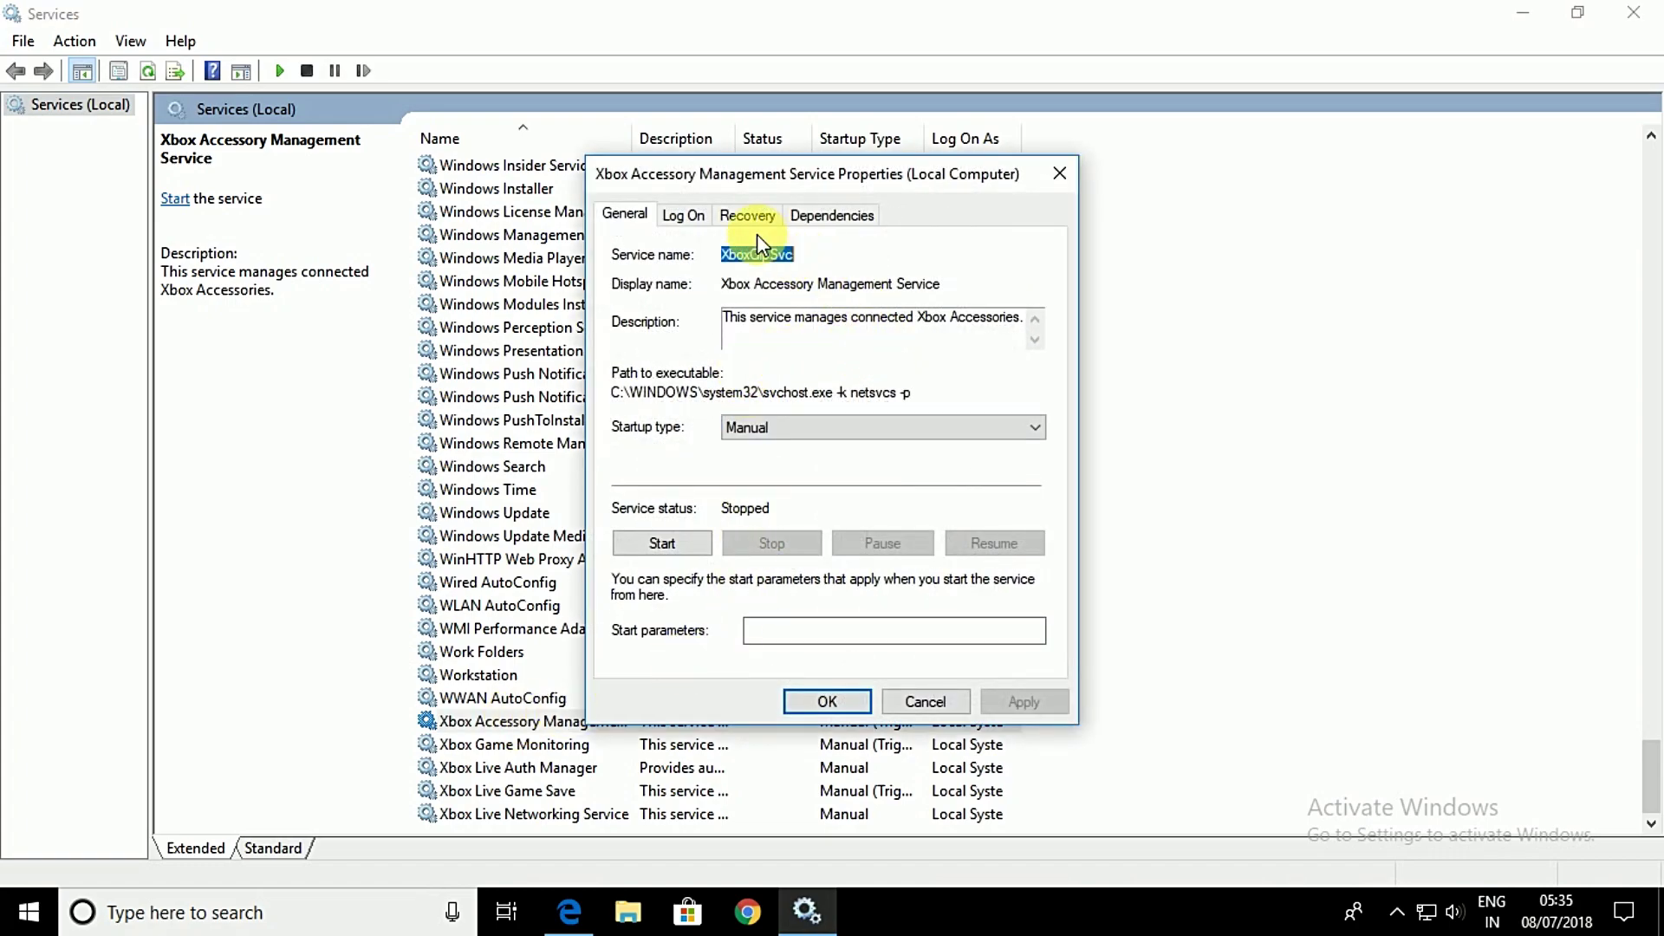
left_click(841, 430)
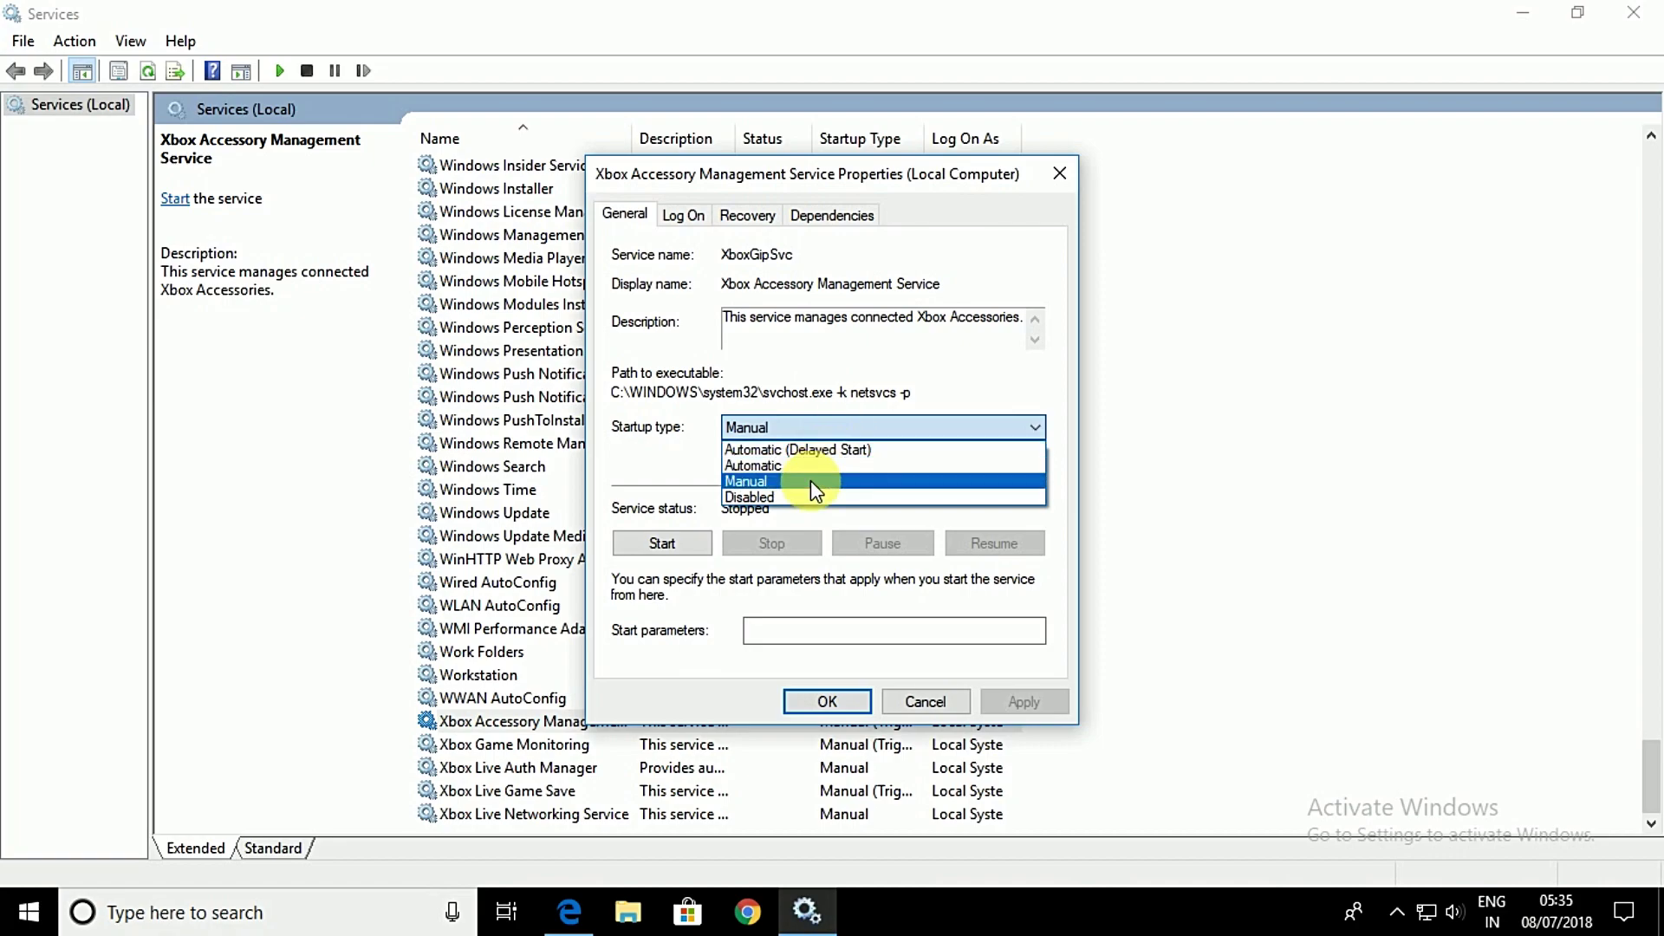
left_click(810, 481)
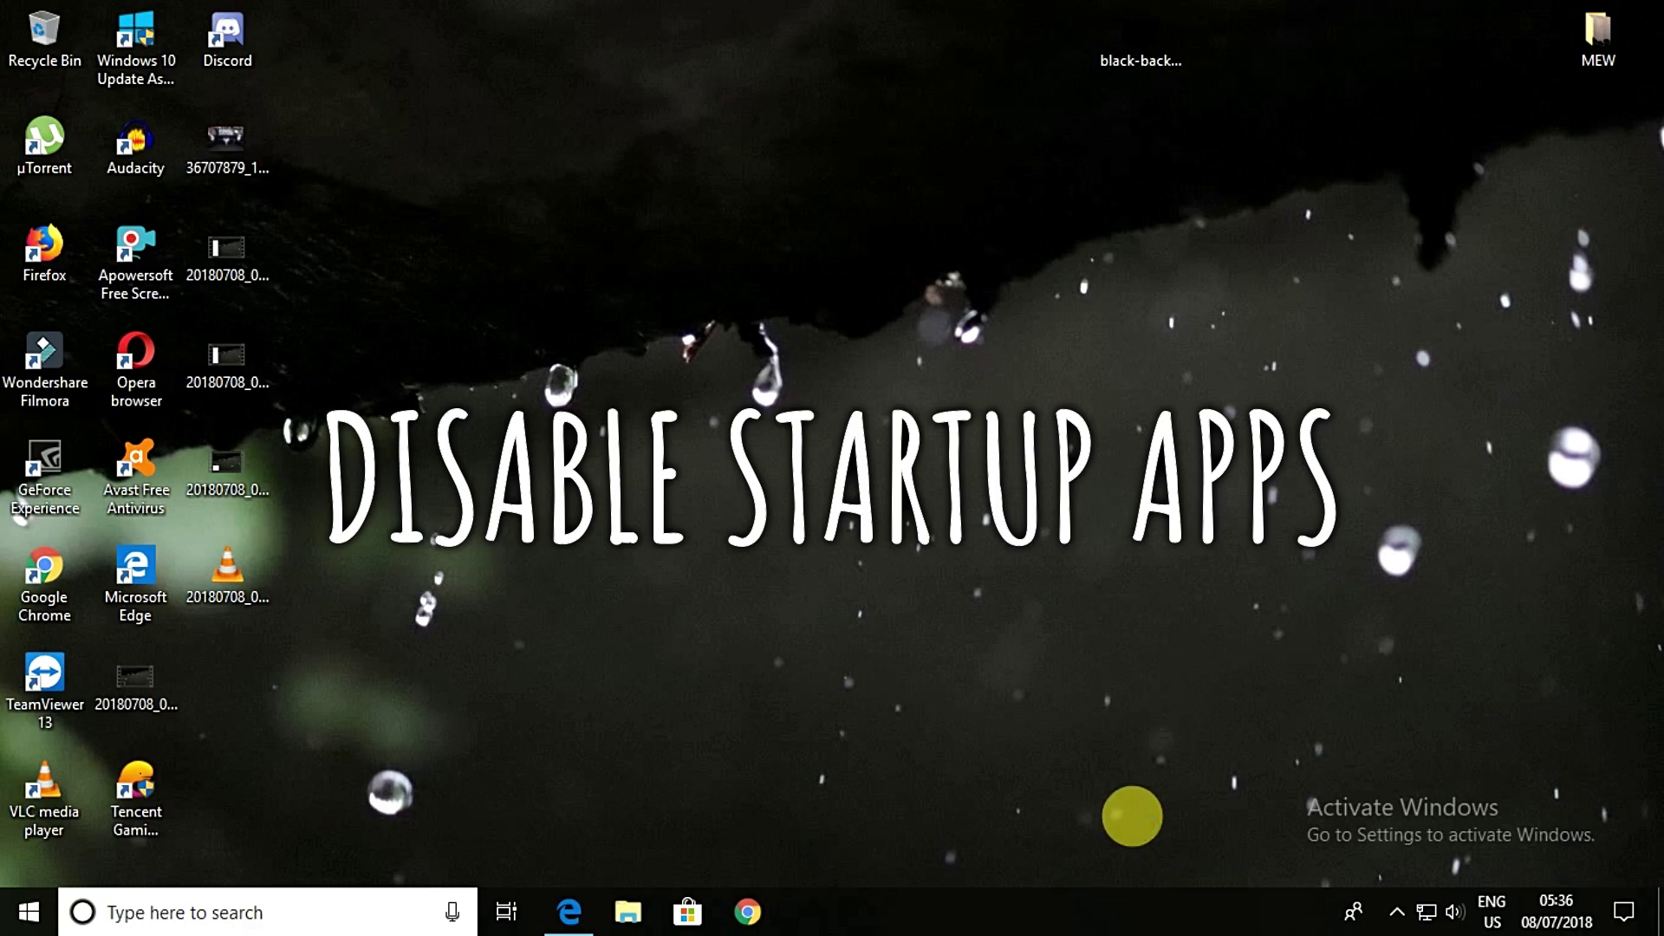
Review the AvLaunch and Quick Heal entries in Task Manager's Start-up tab without disabling them
key("ctrl+shift+Escape")
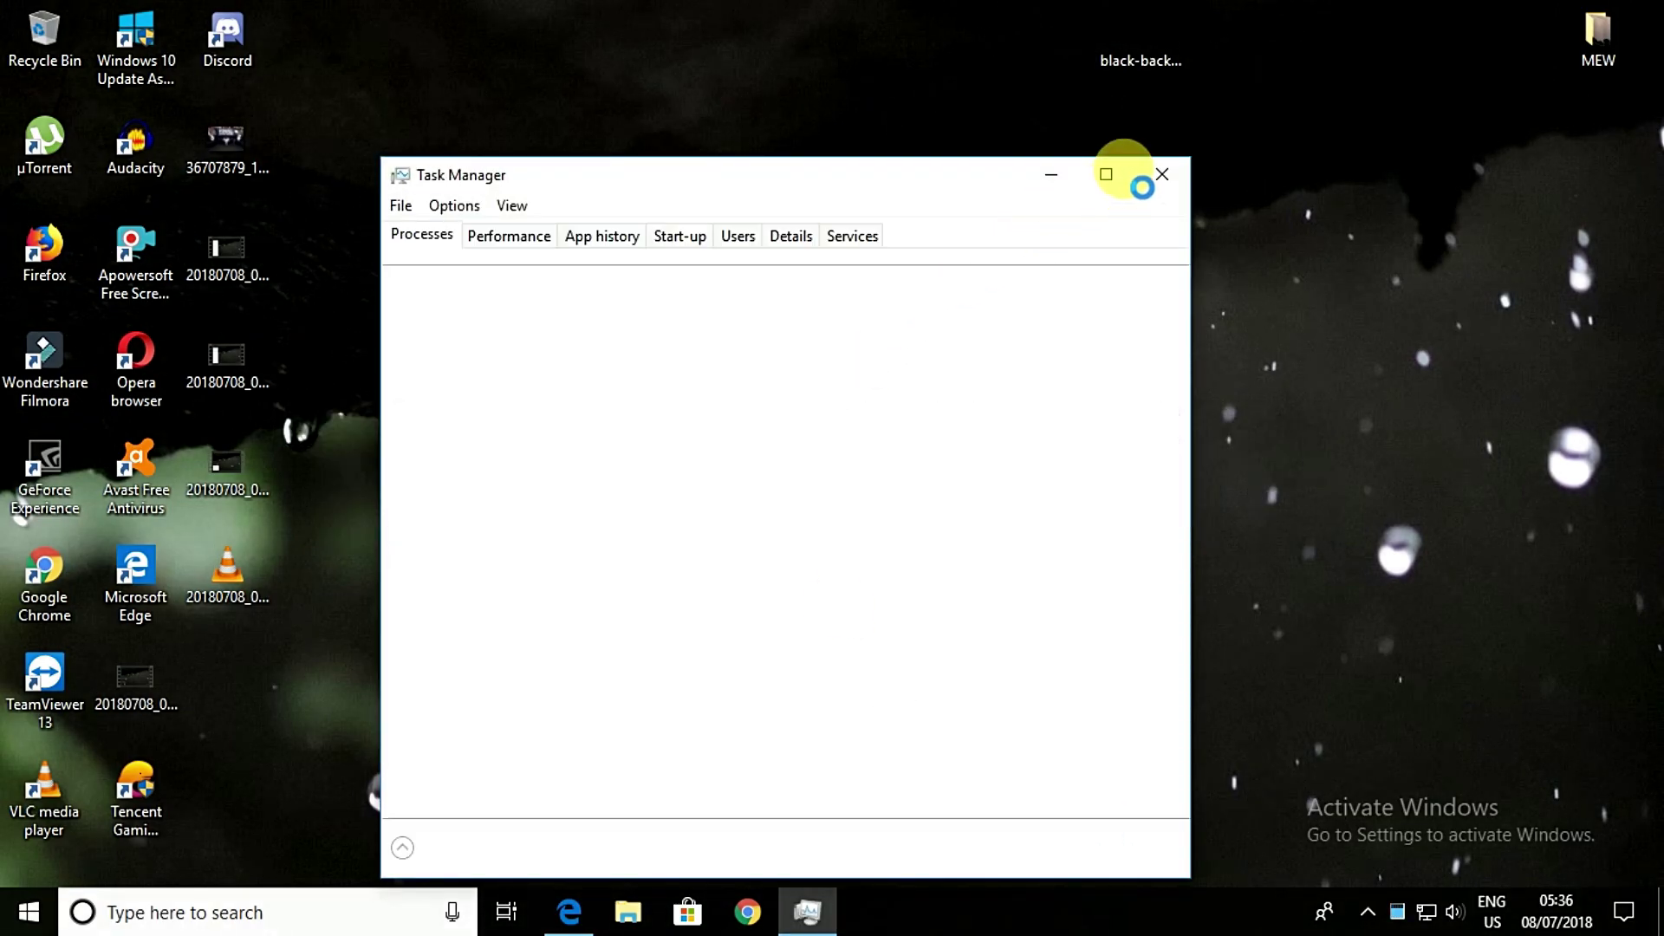
left_click(1107, 175)
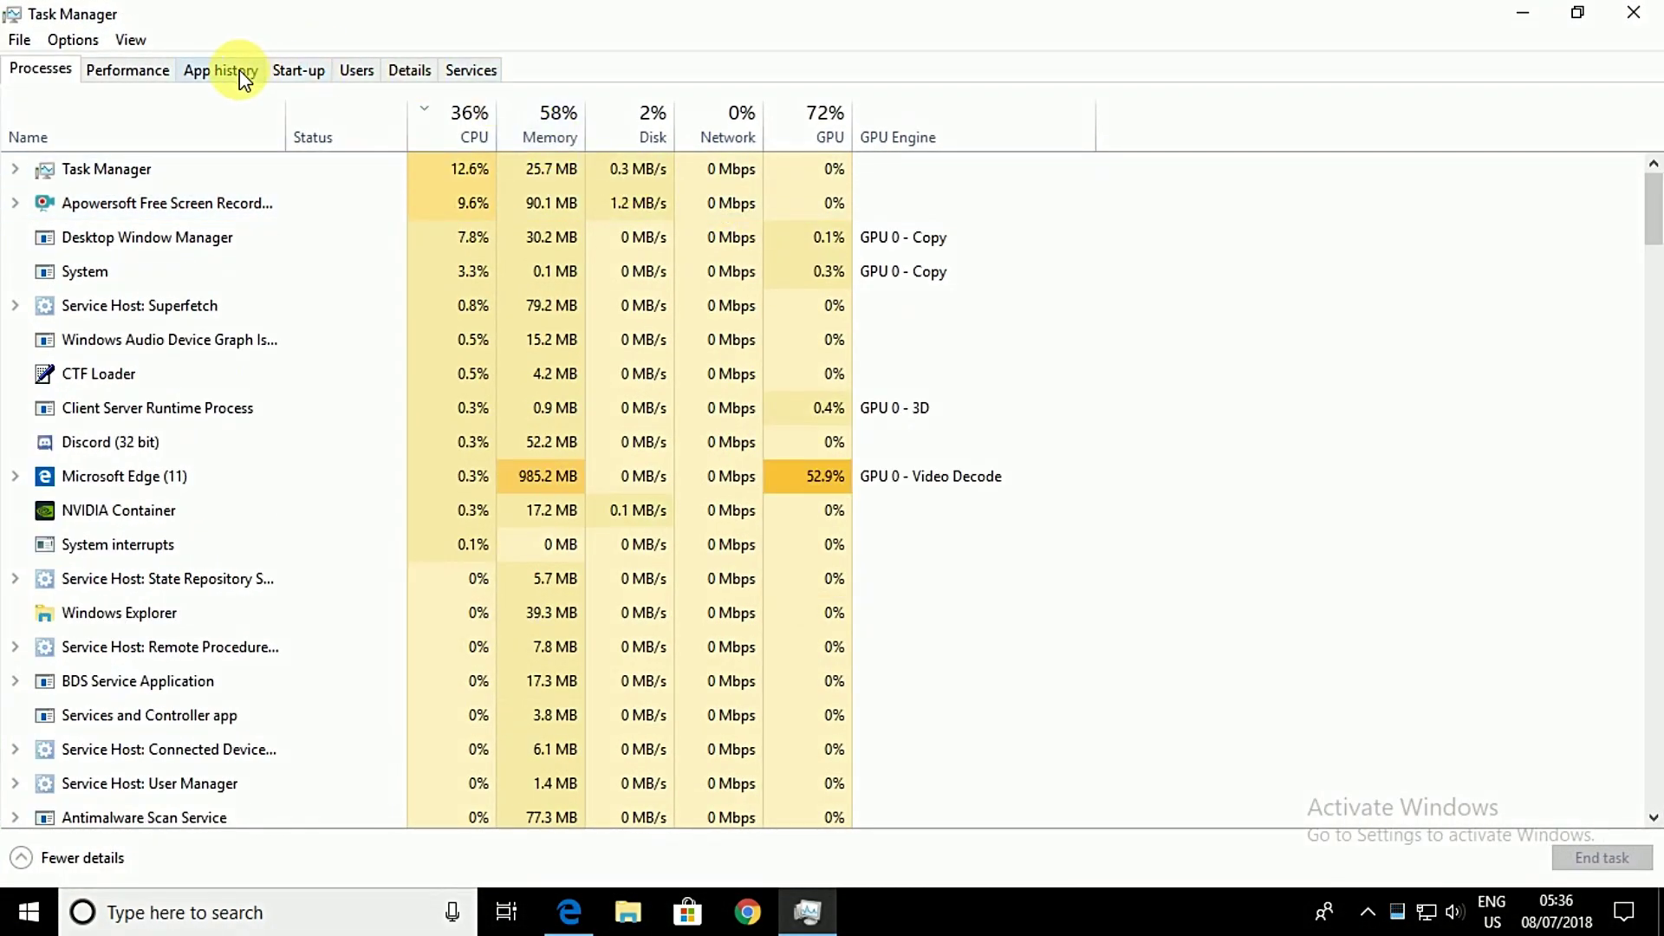
left_click(296, 71)
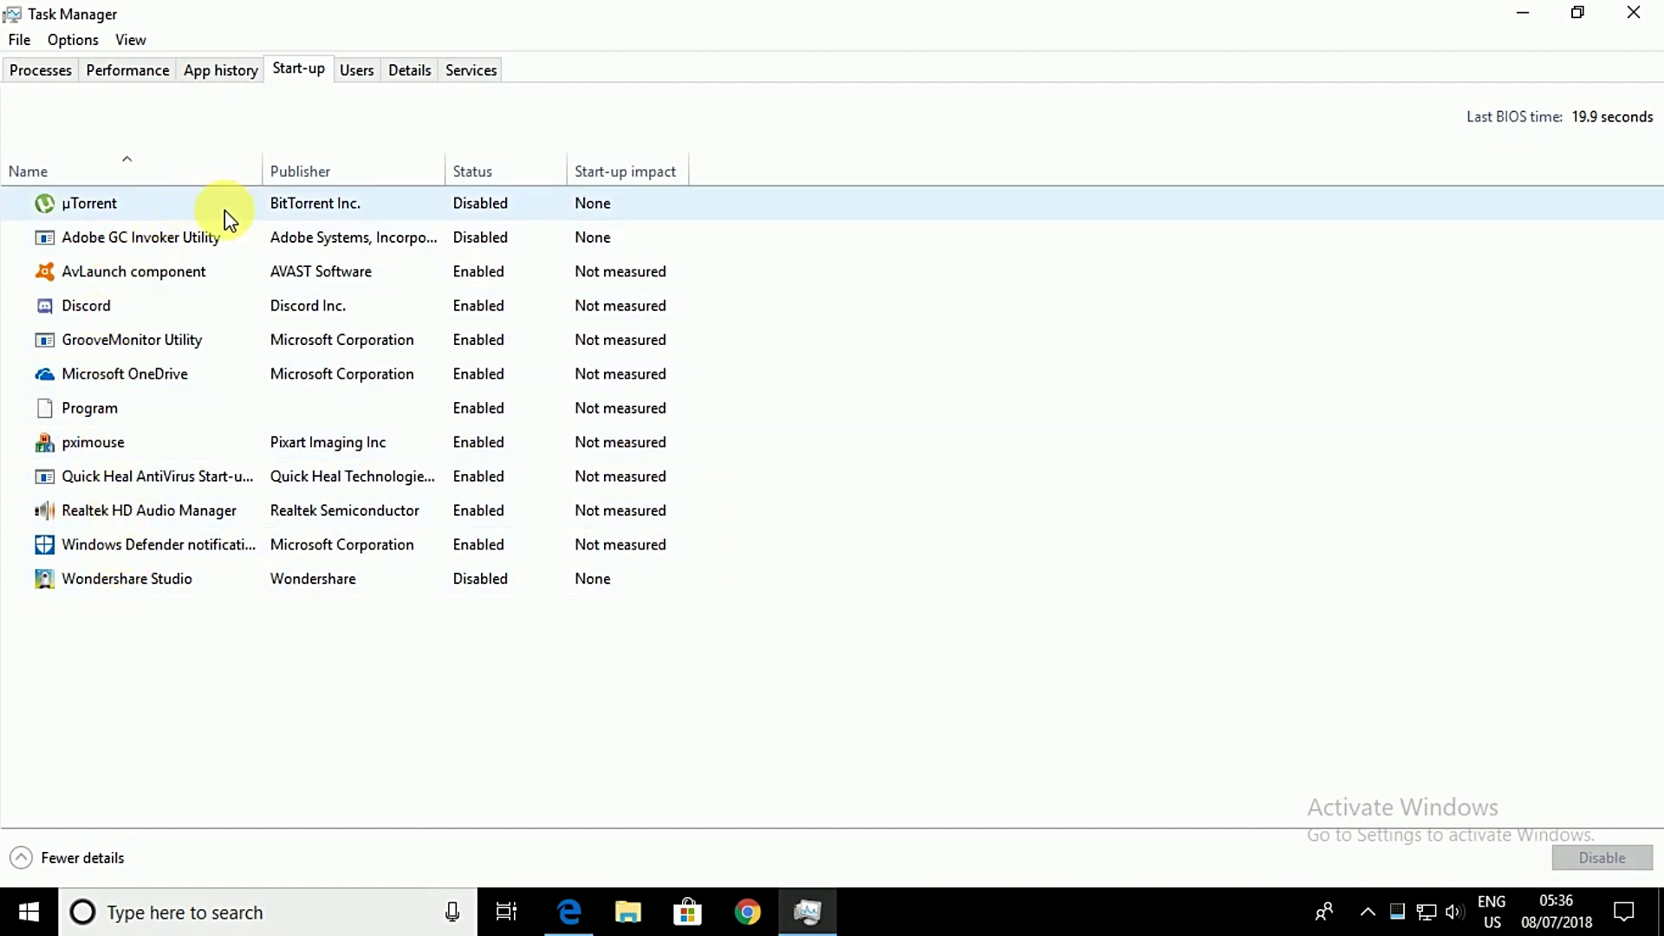
left_click(318, 284)
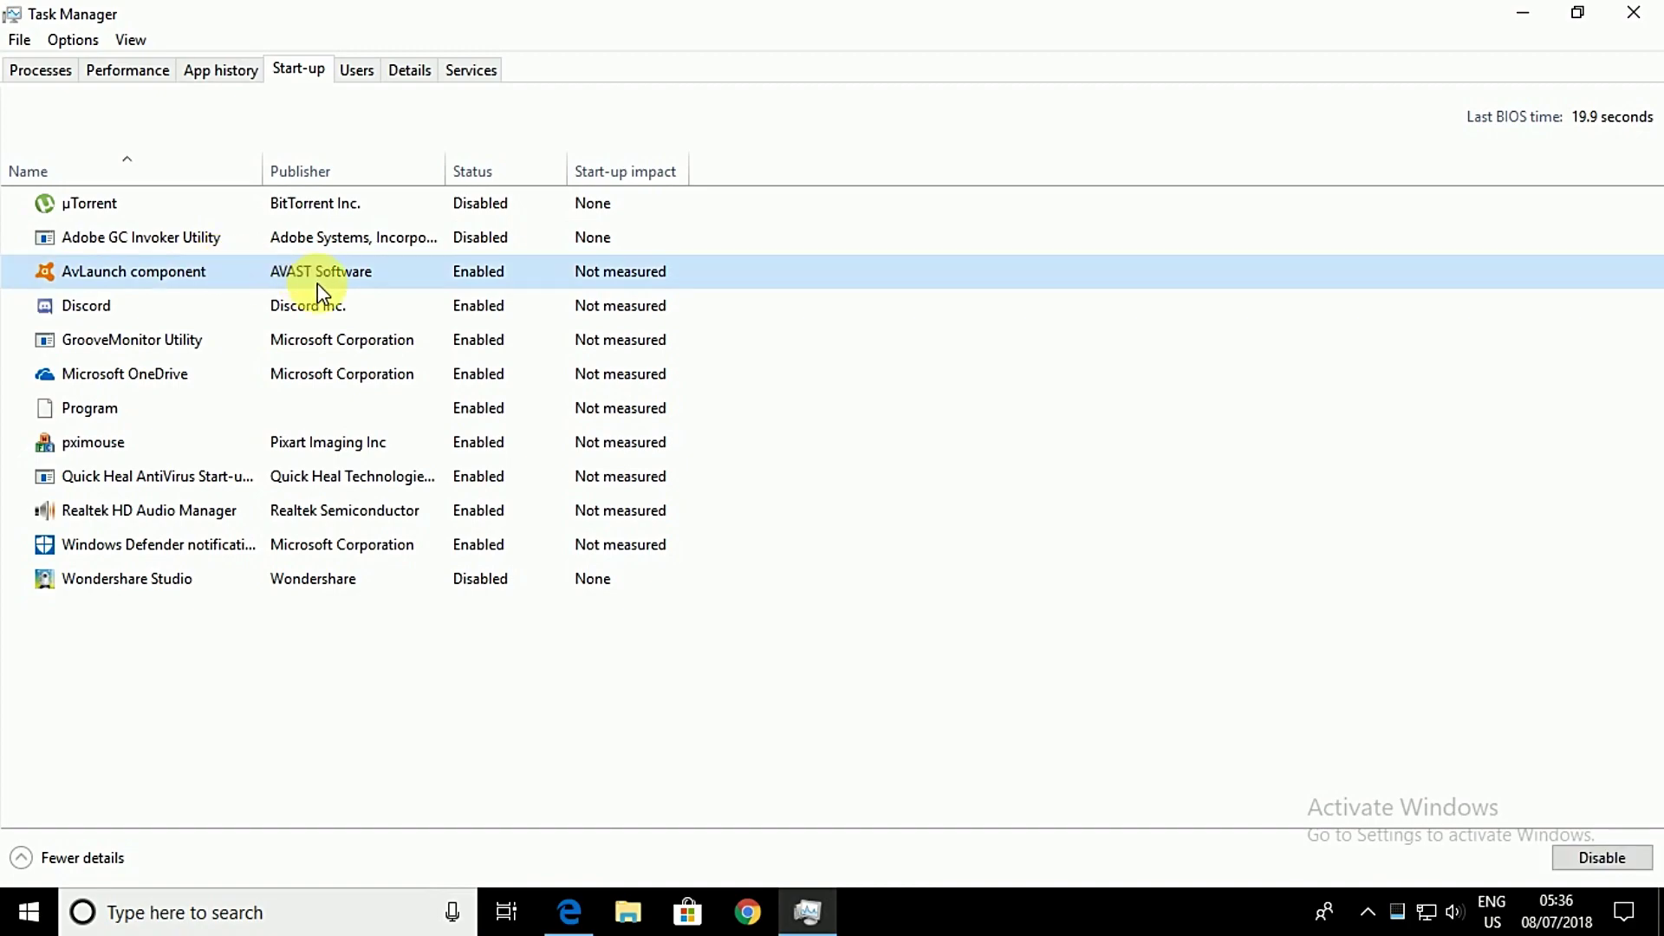
right_click(417, 279)
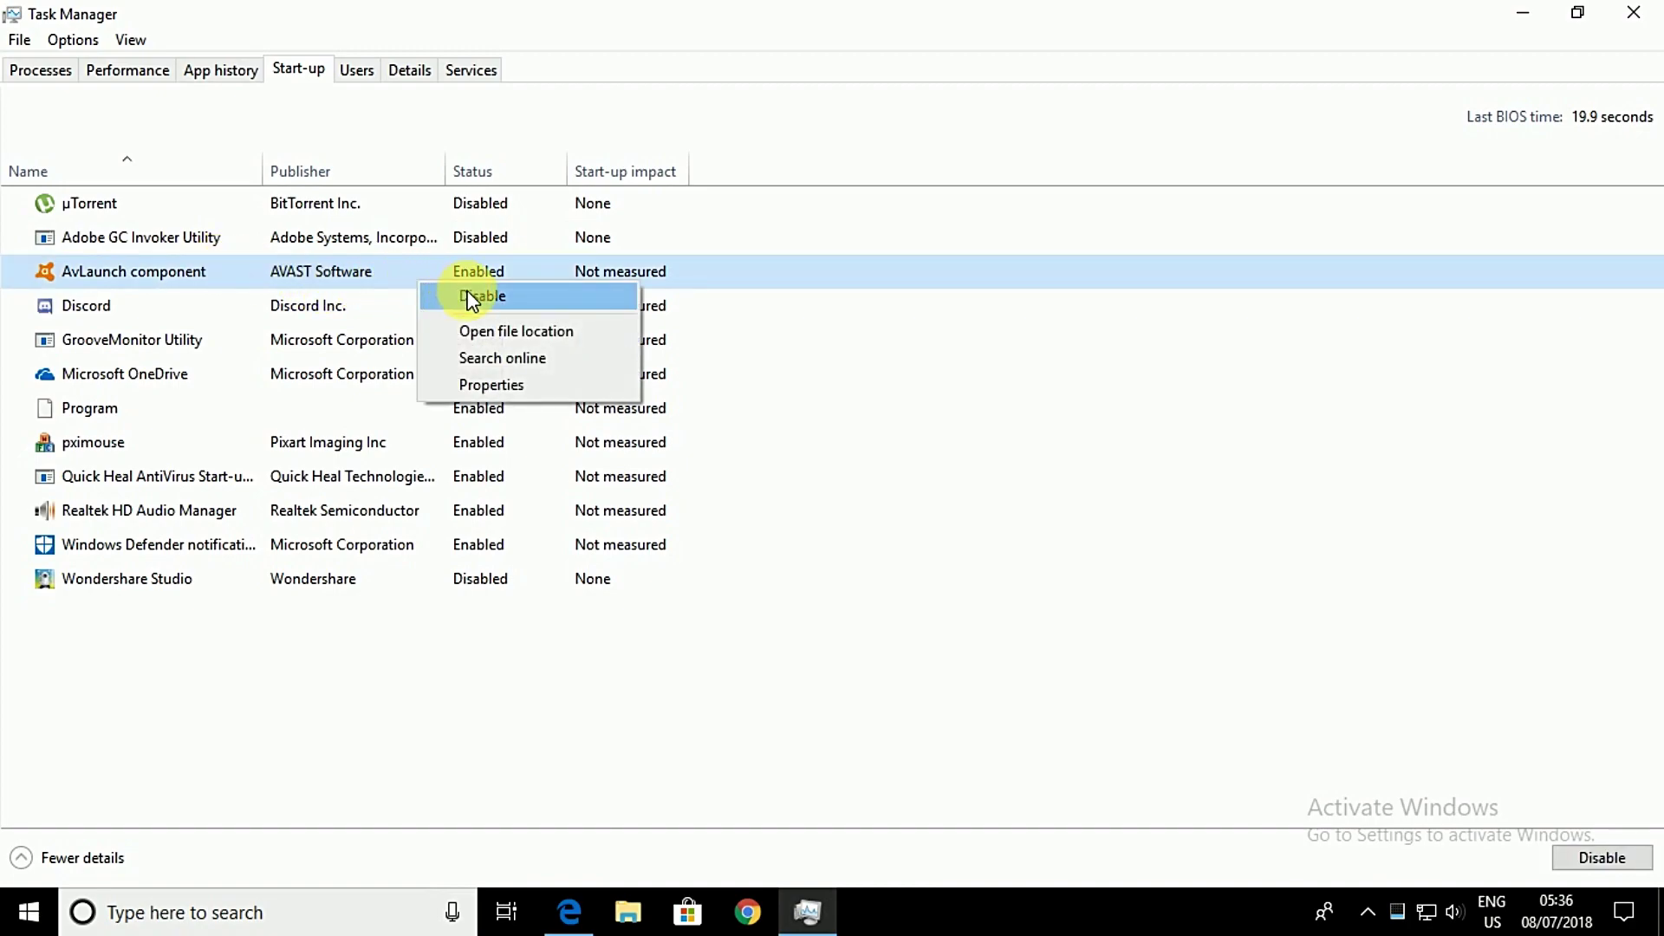
left_click(493, 301)
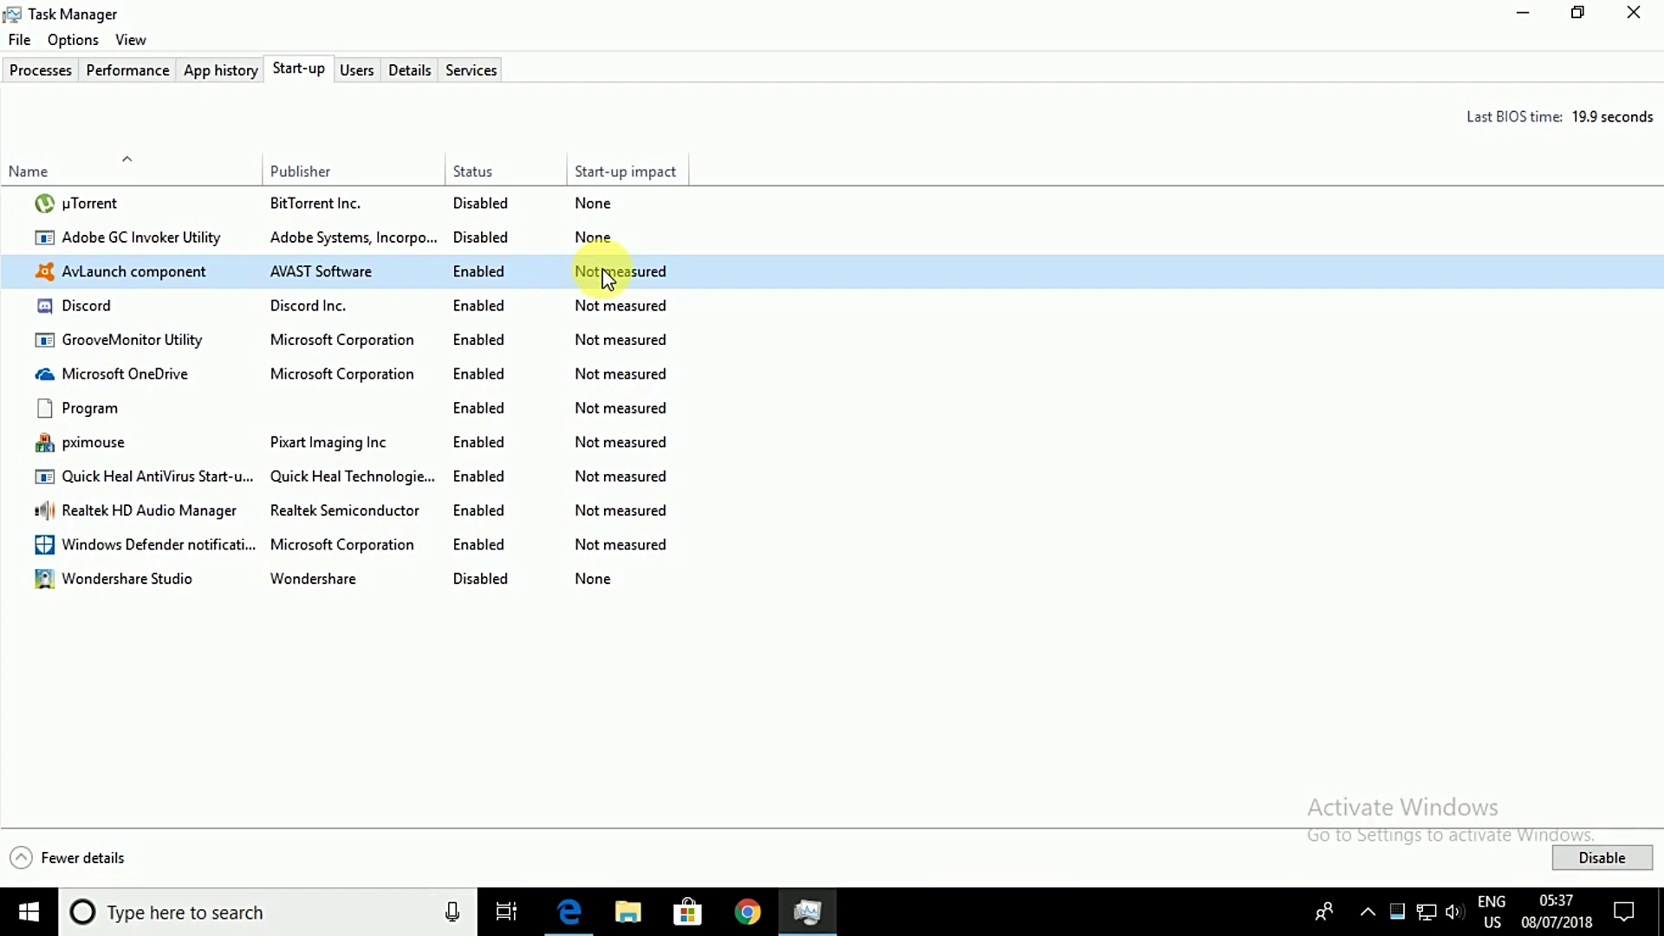
right_click(952, 490)
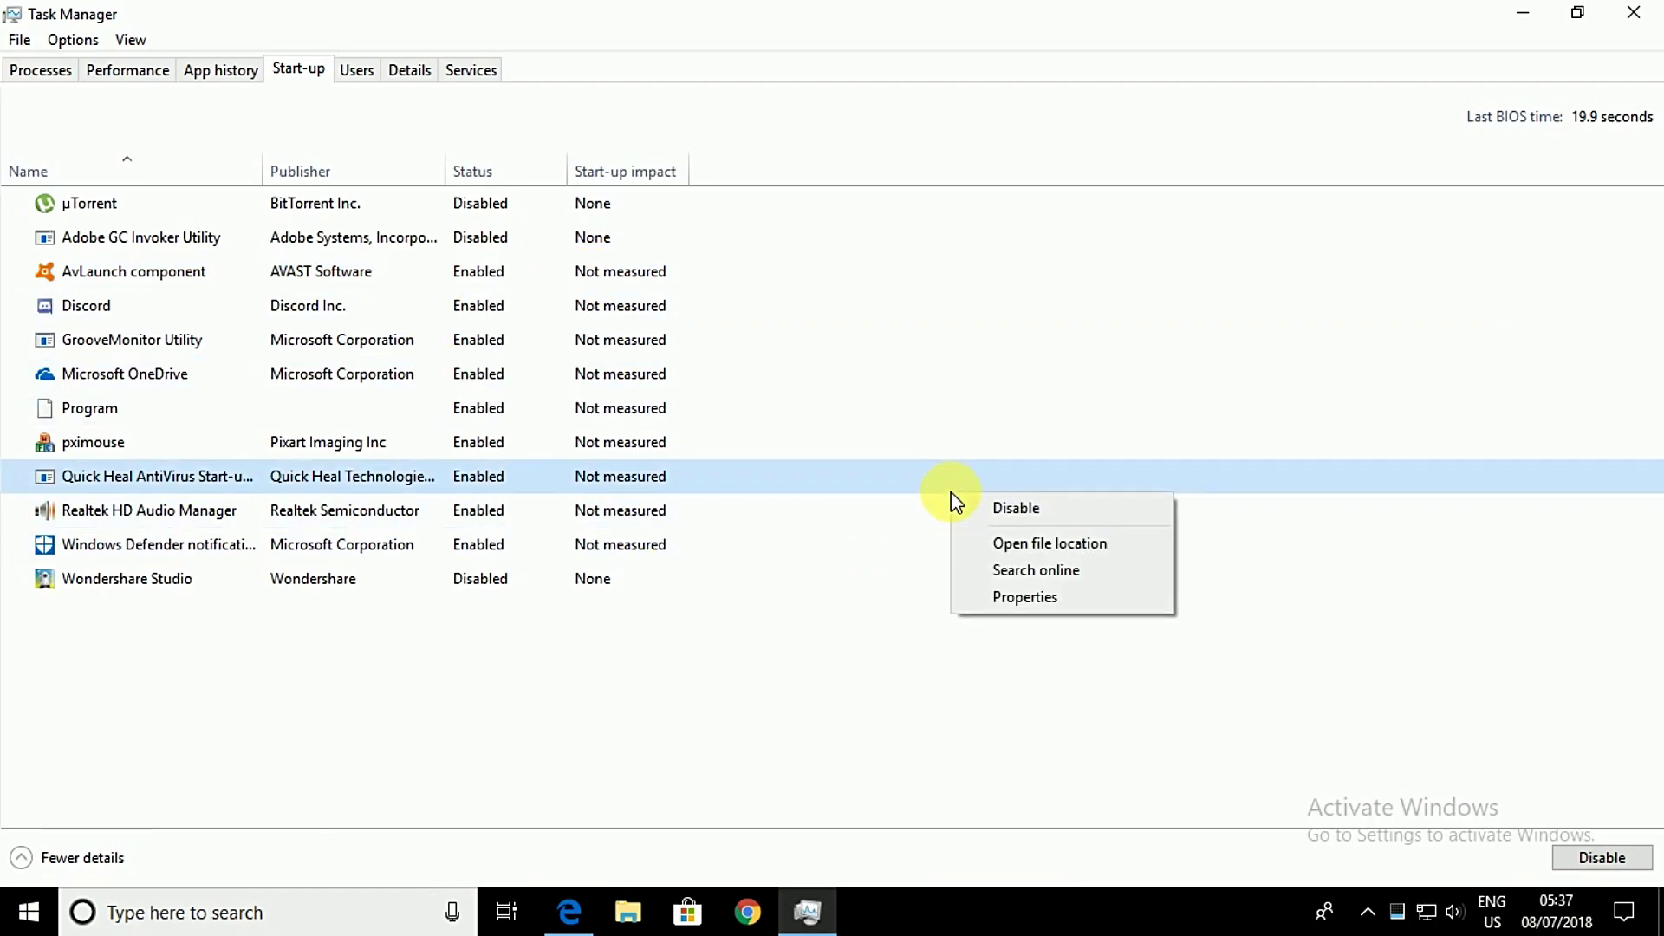
left_click(898, 667)
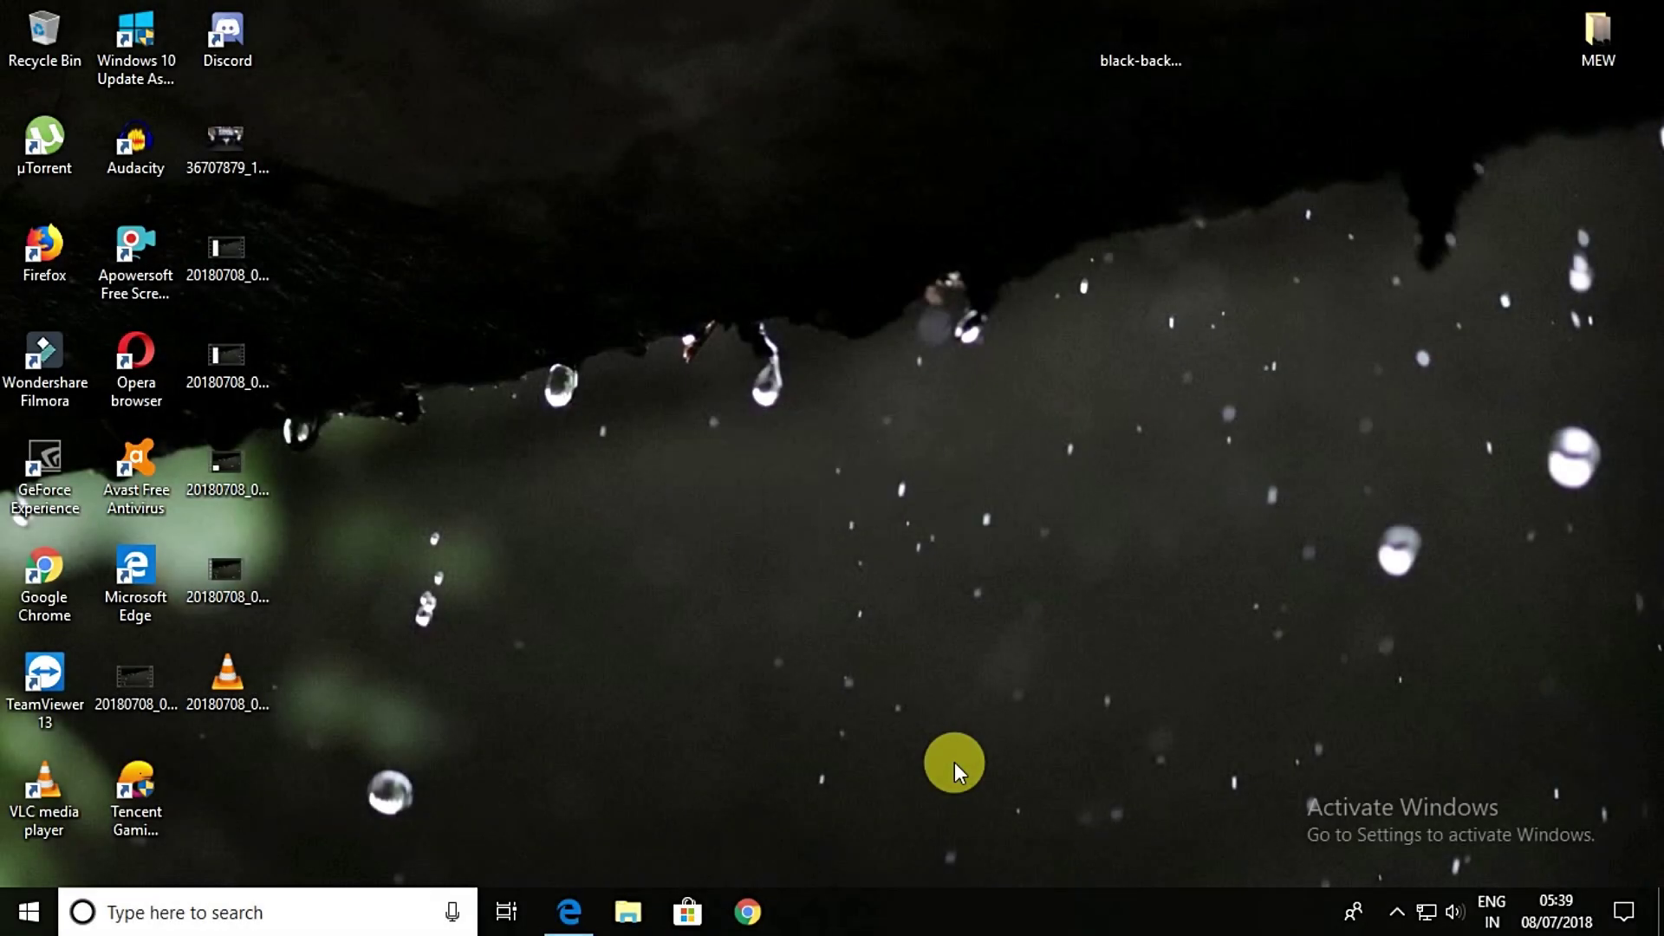
Run a Windows Update check from Settings' Update & Security page
key("super+i")
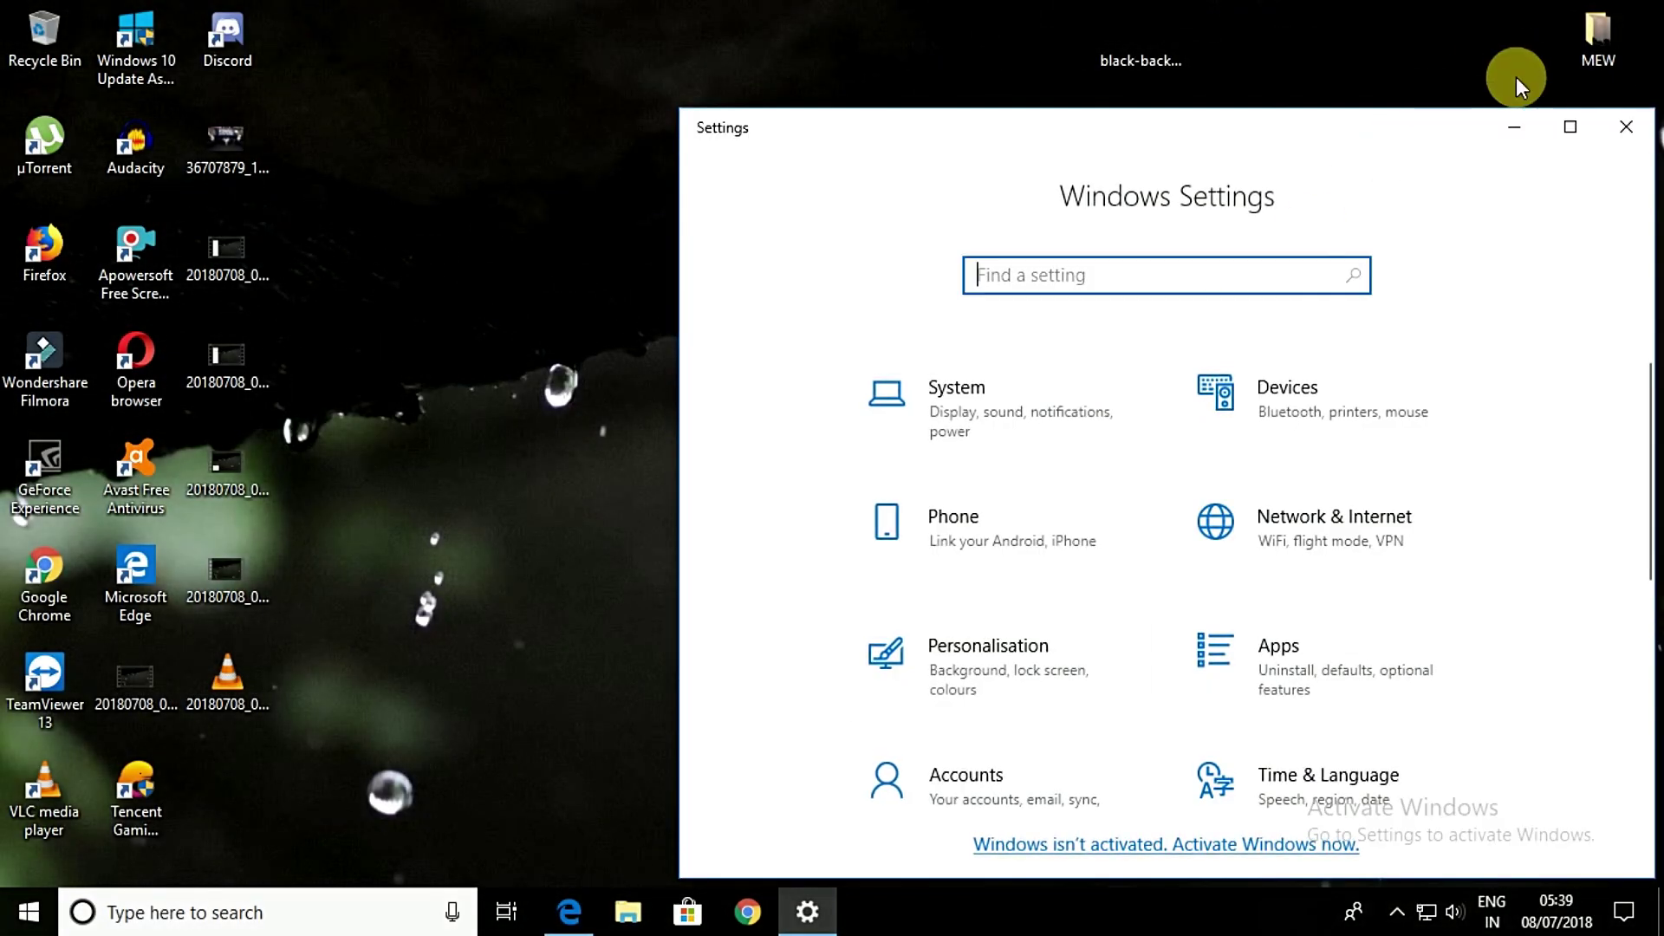
left_click(1569, 125)
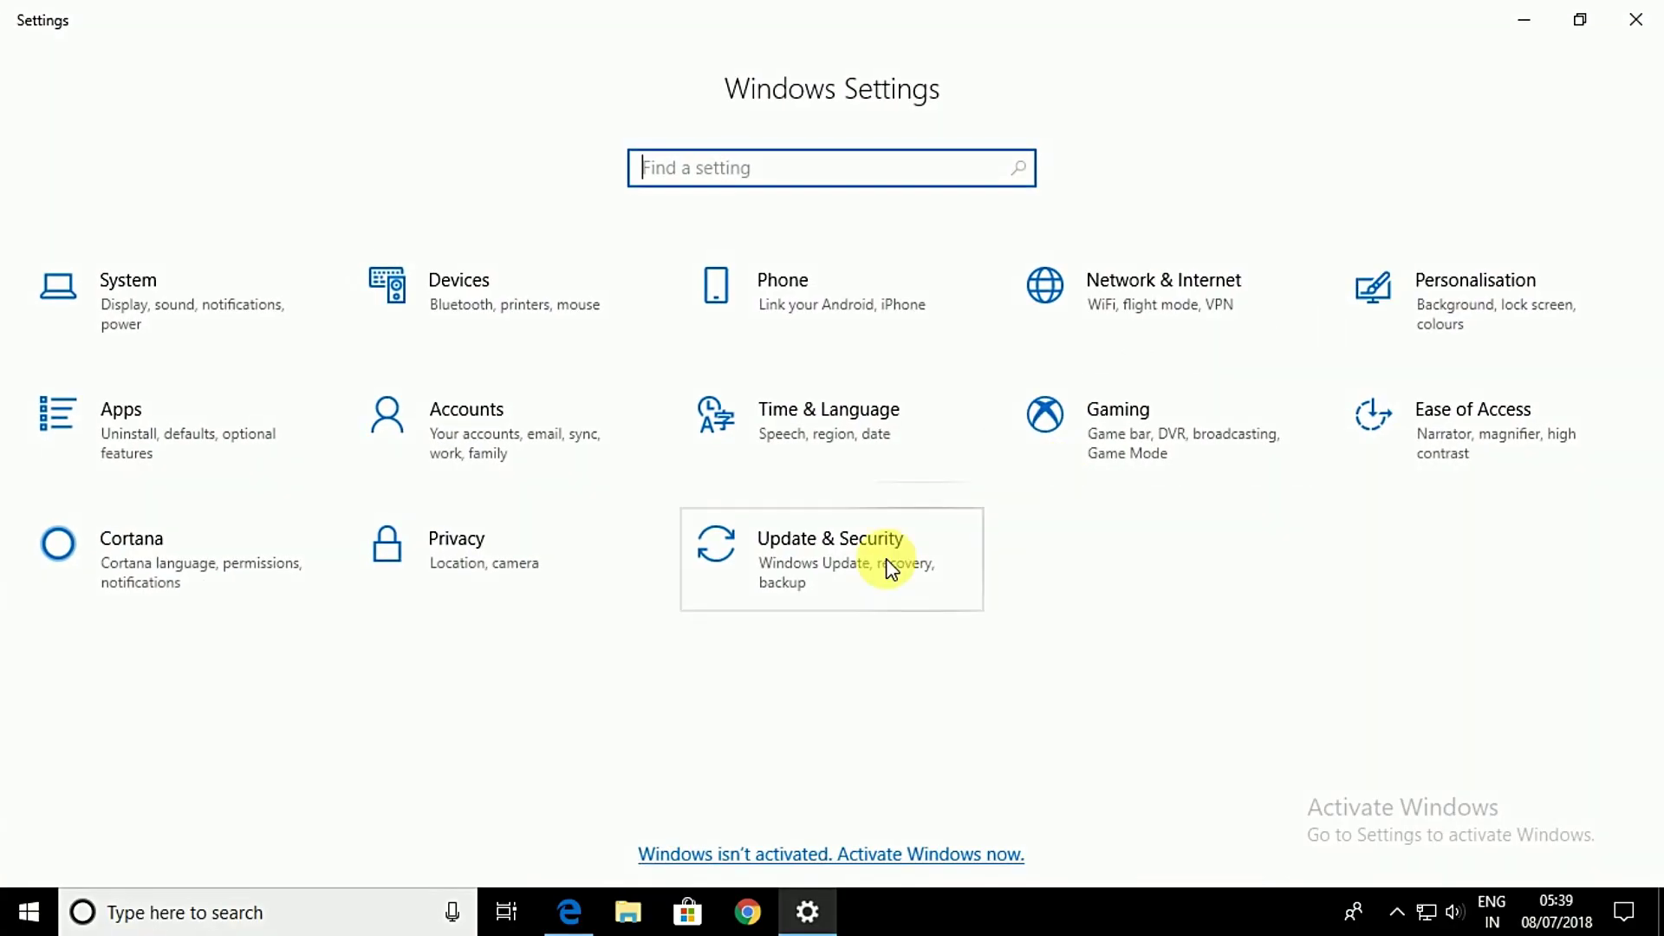
left_click(810, 542)
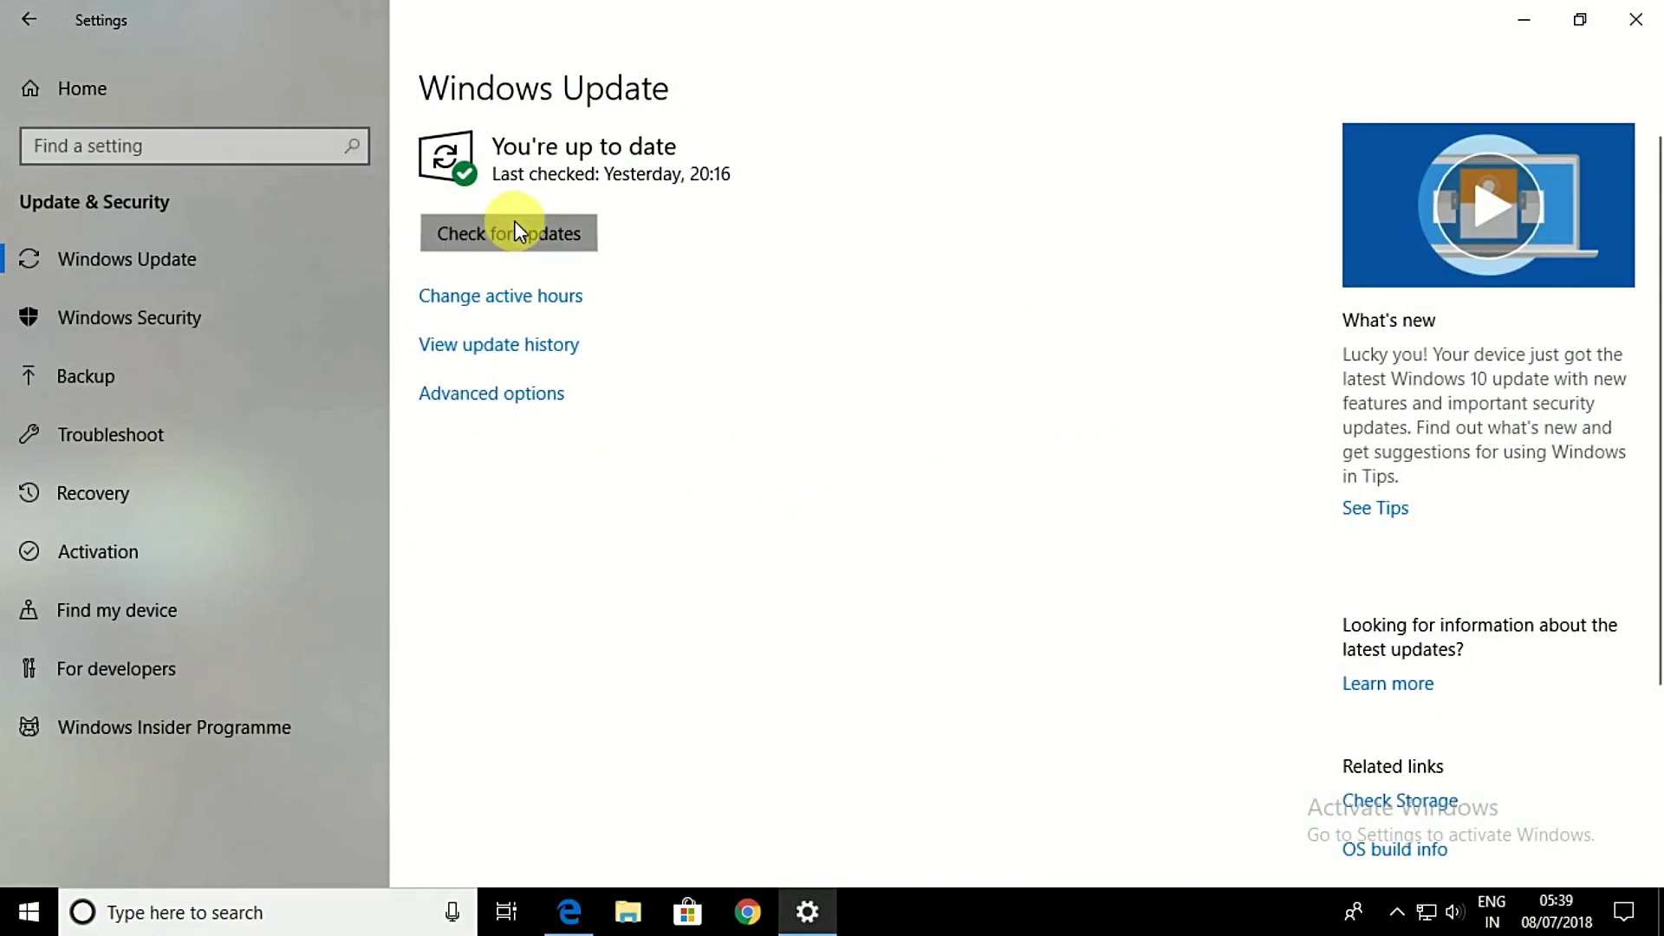
left_click(512, 231)
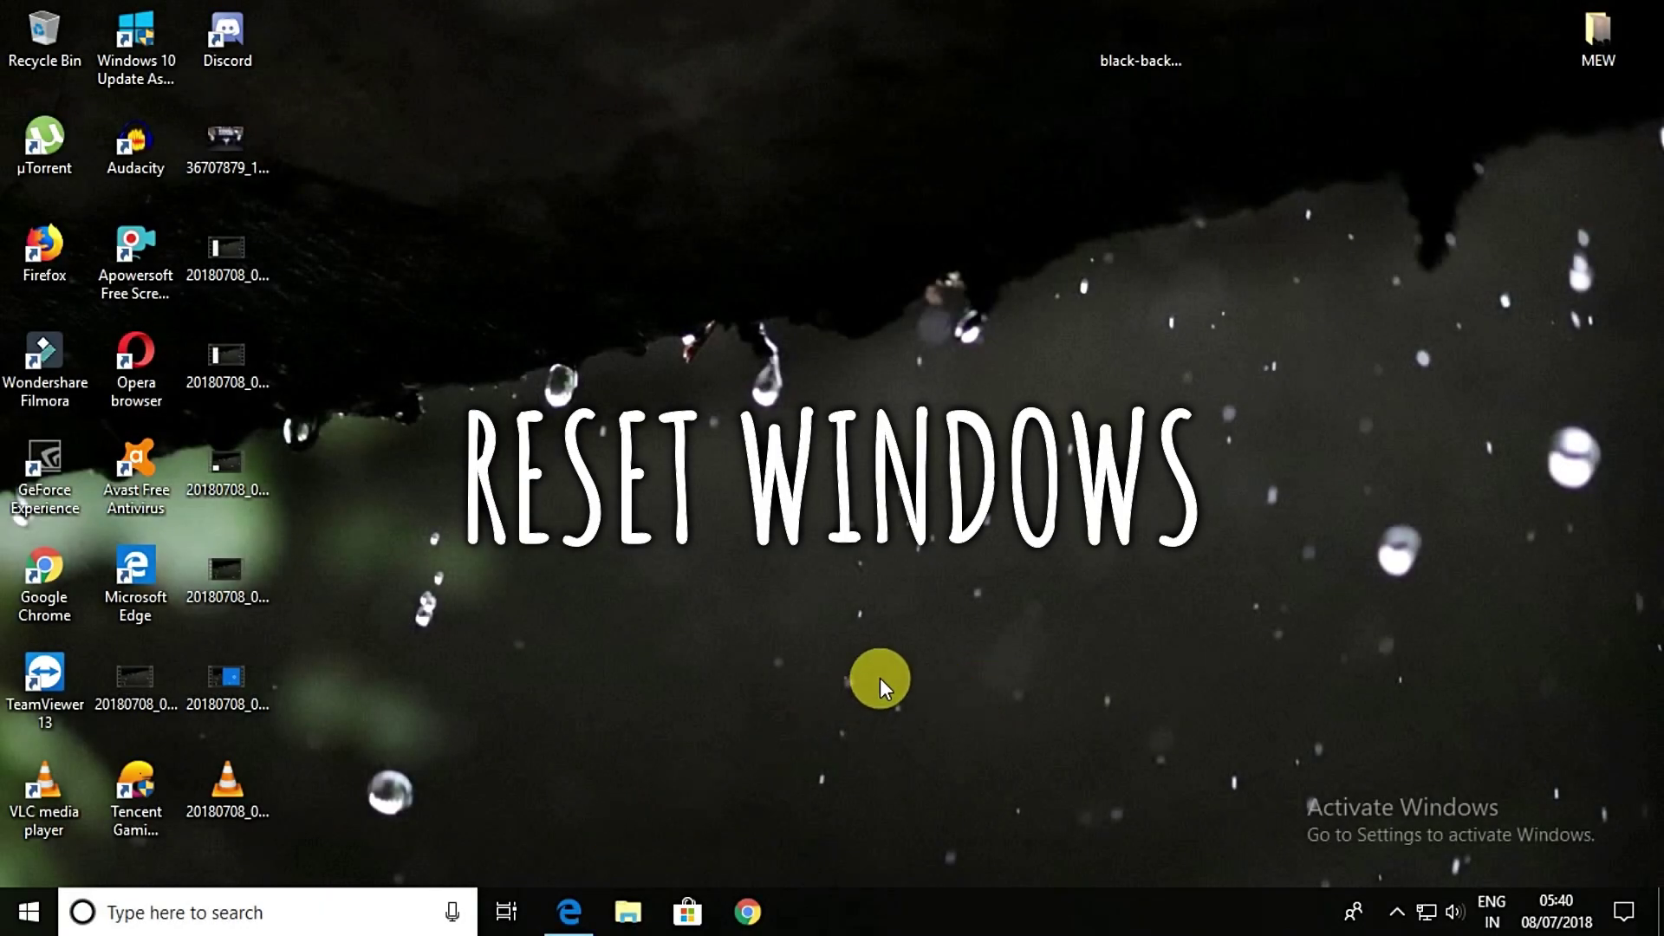
key("super+i")
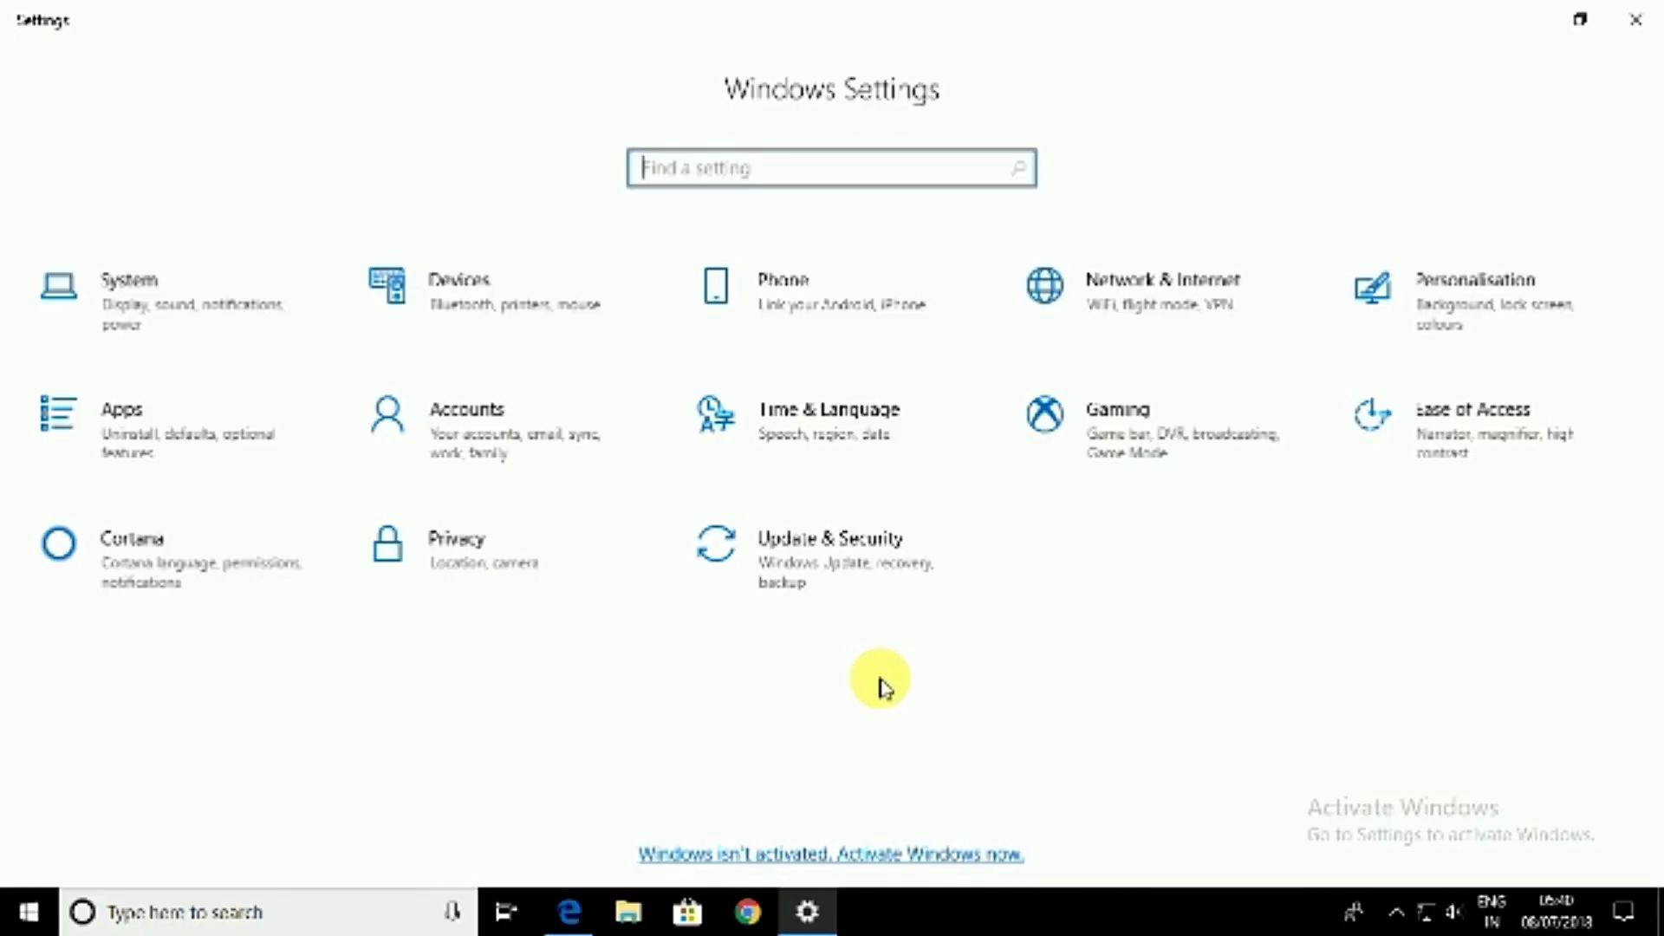
left_click(806, 579)
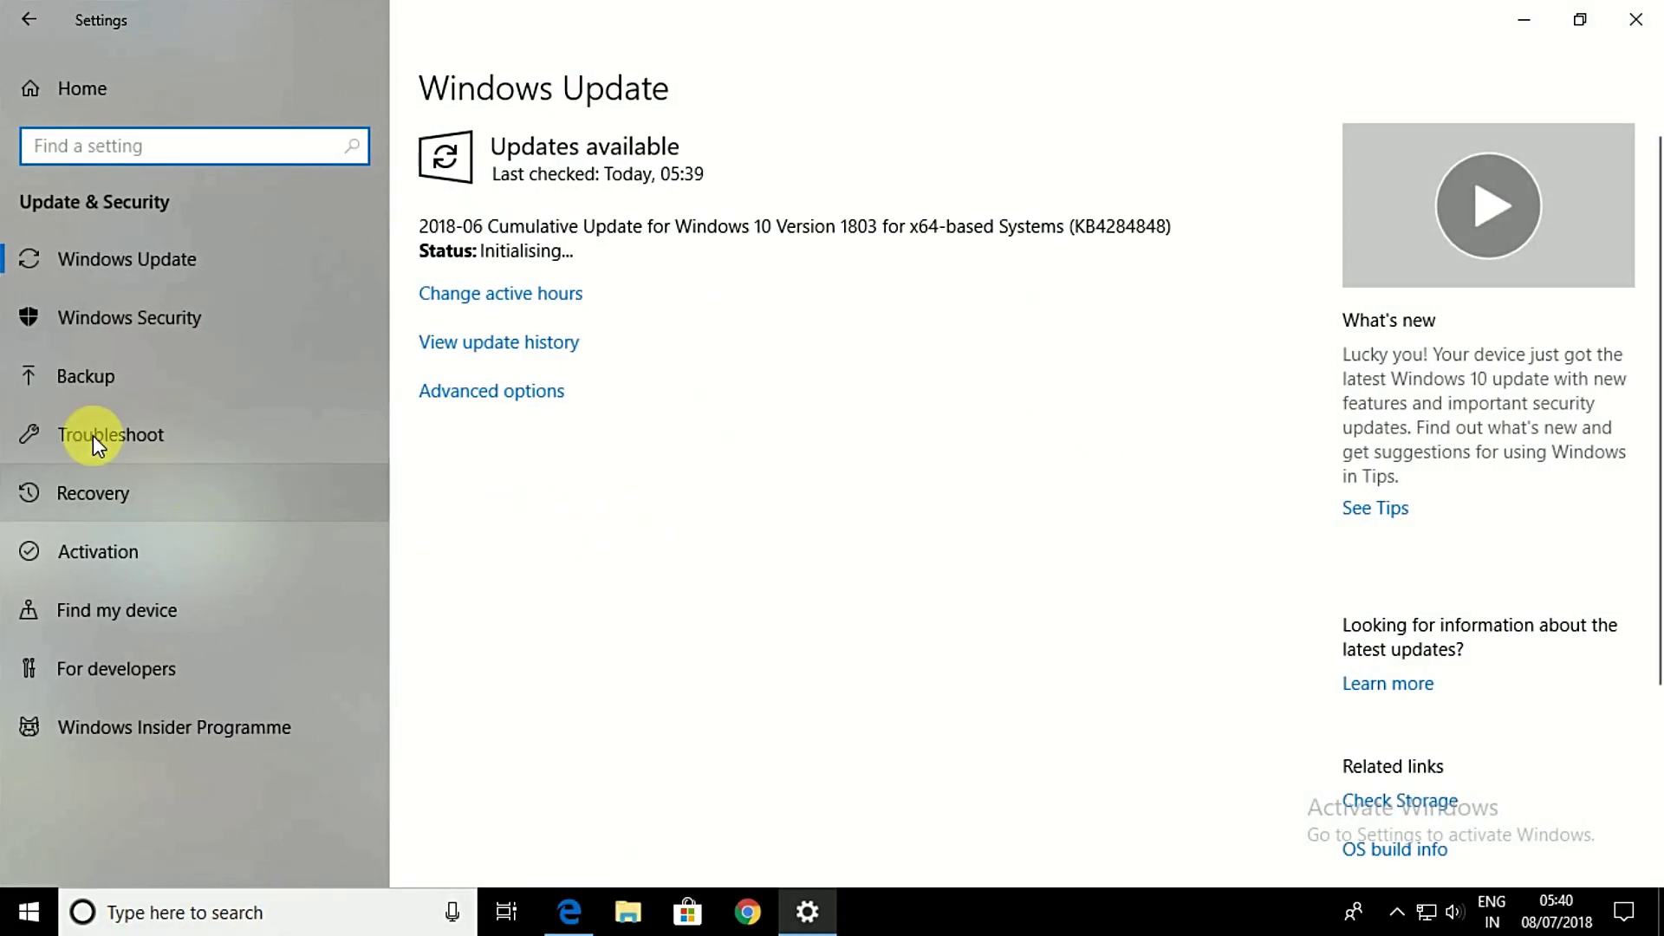
left_click(175, 492)
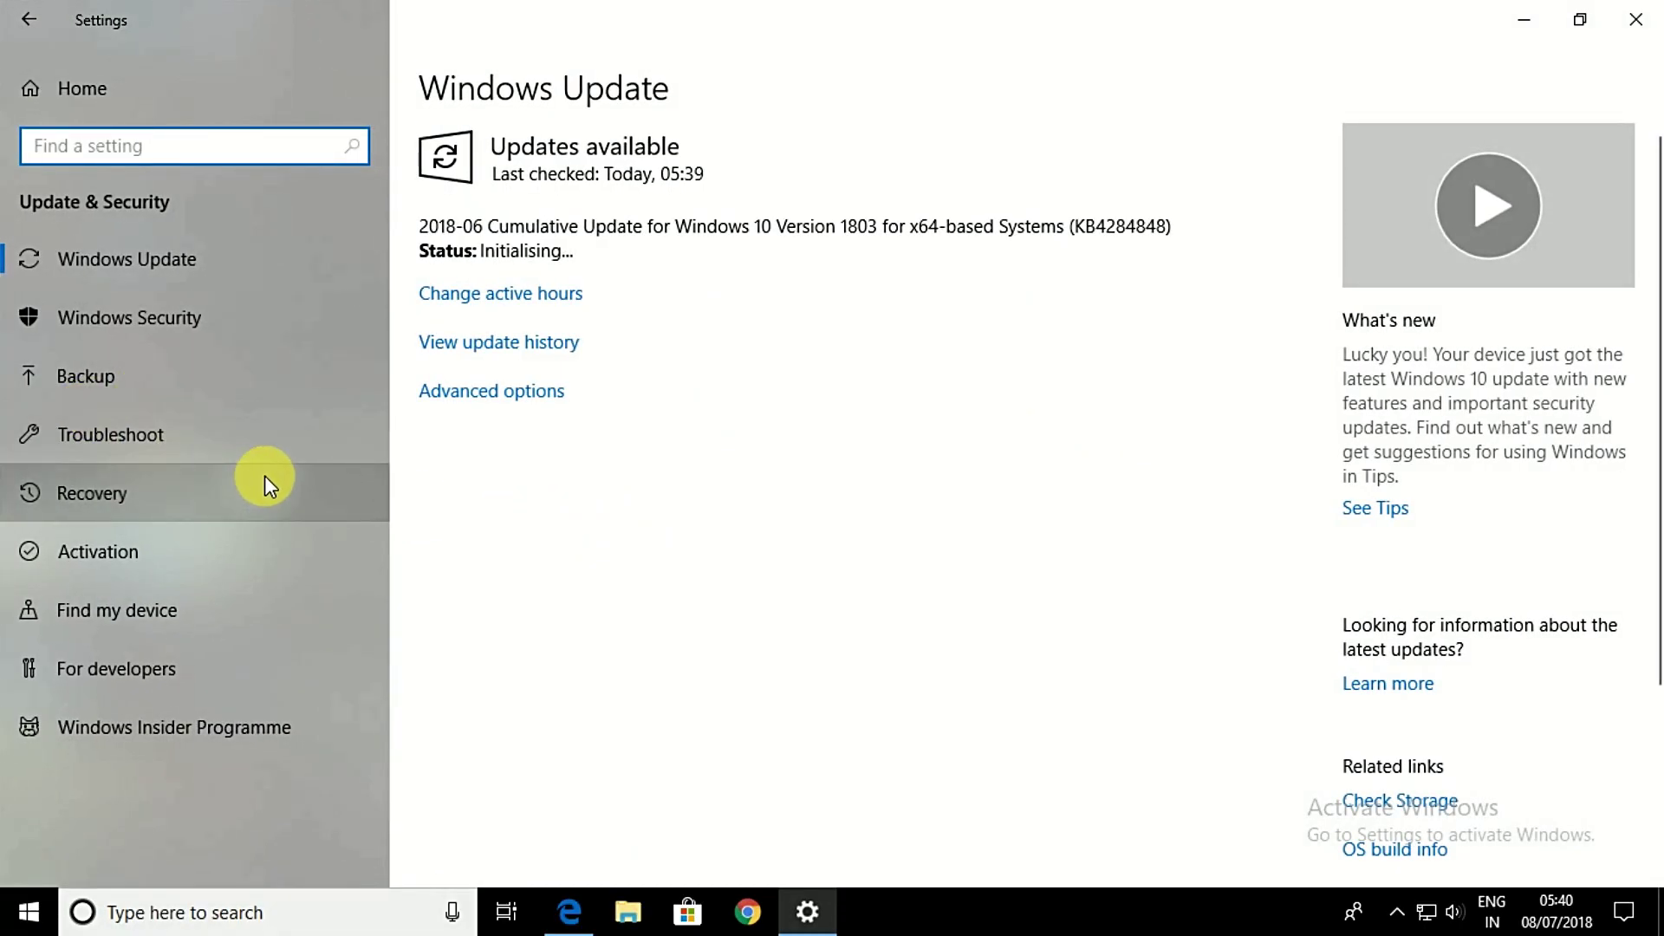
left_click(354, 478)
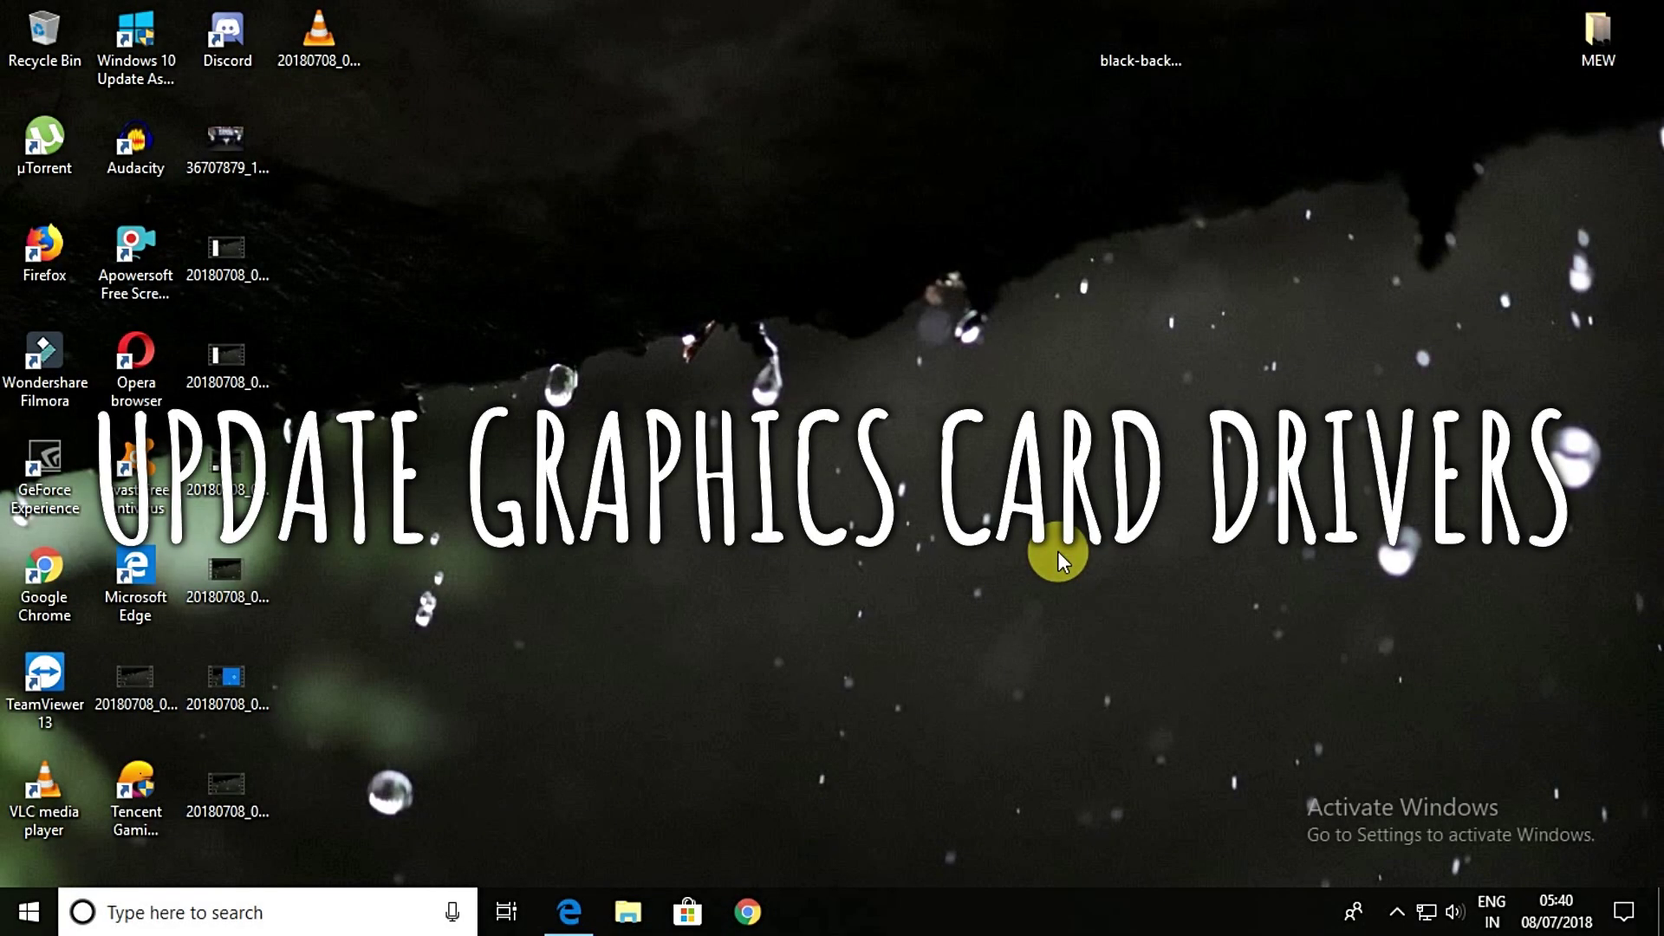
Launch Device Manager via devmgmt.msc in the Run box, maximized
key("super+r")
type("devmg")
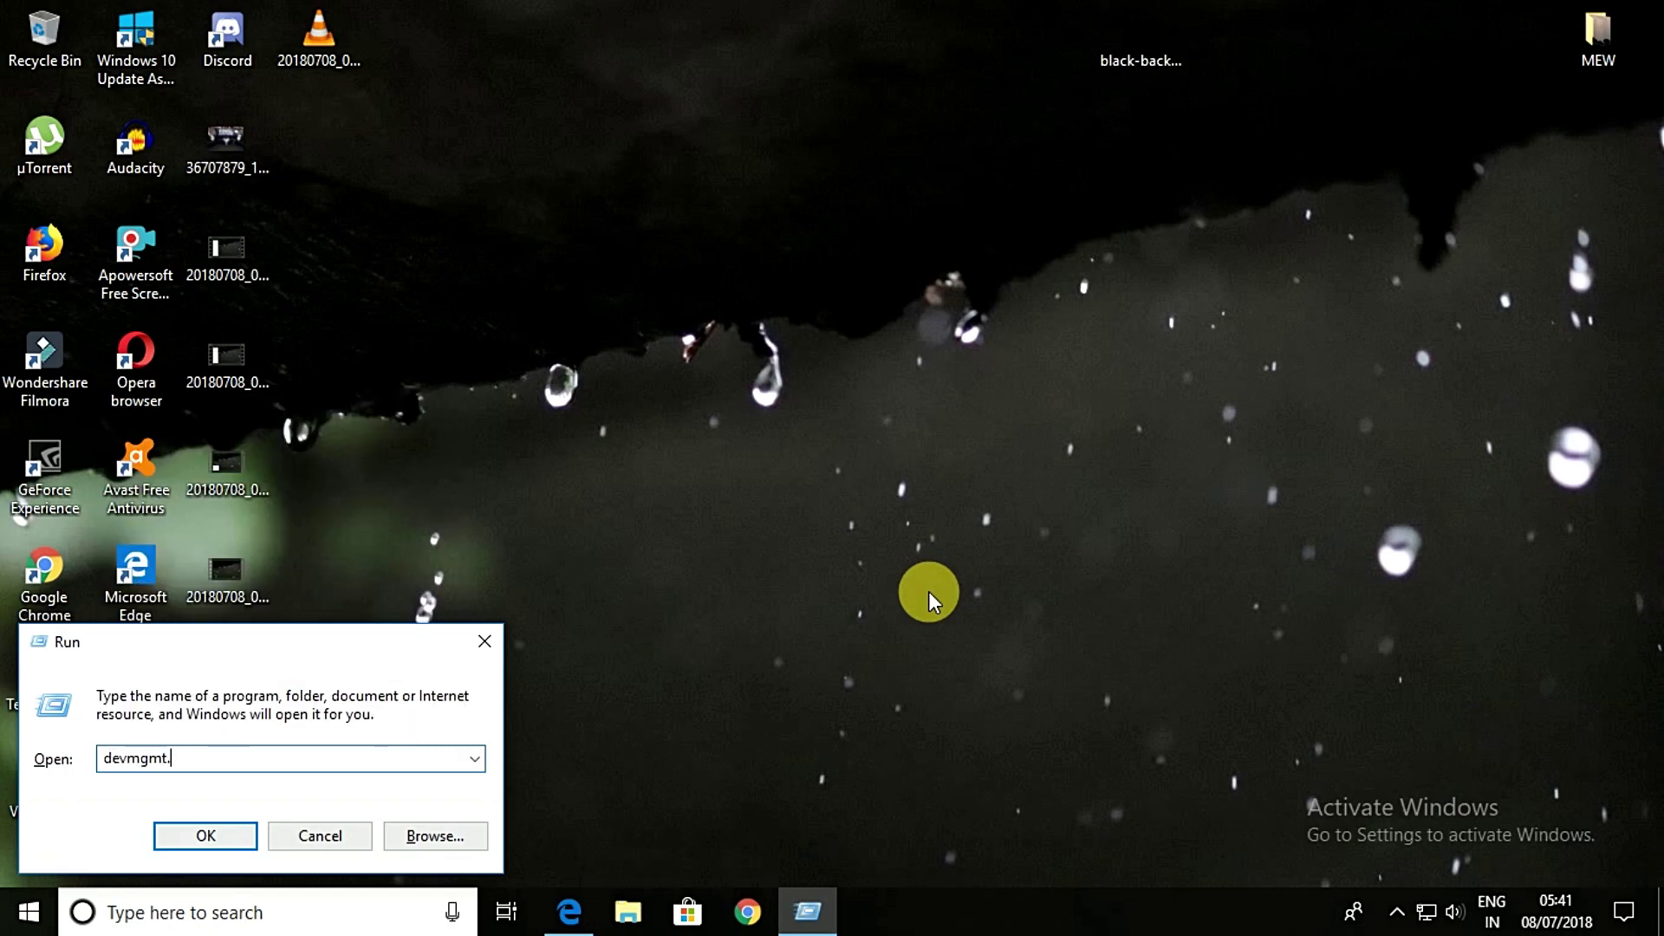
type("mt.md")
key("Return")
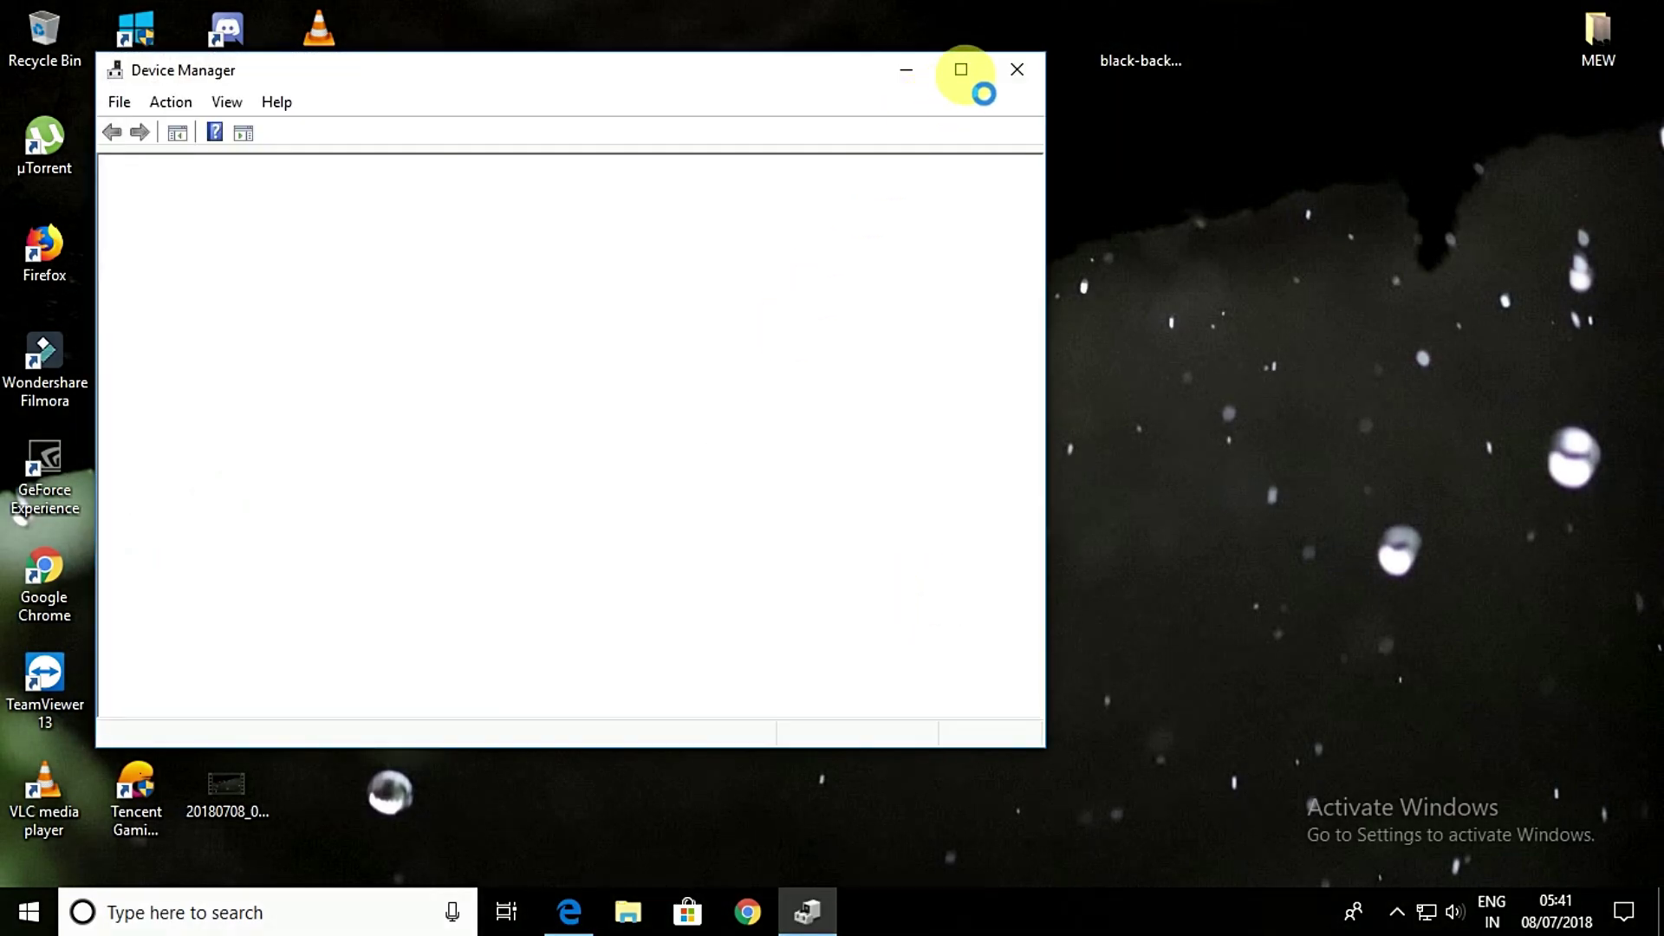
left_click(960, 70)
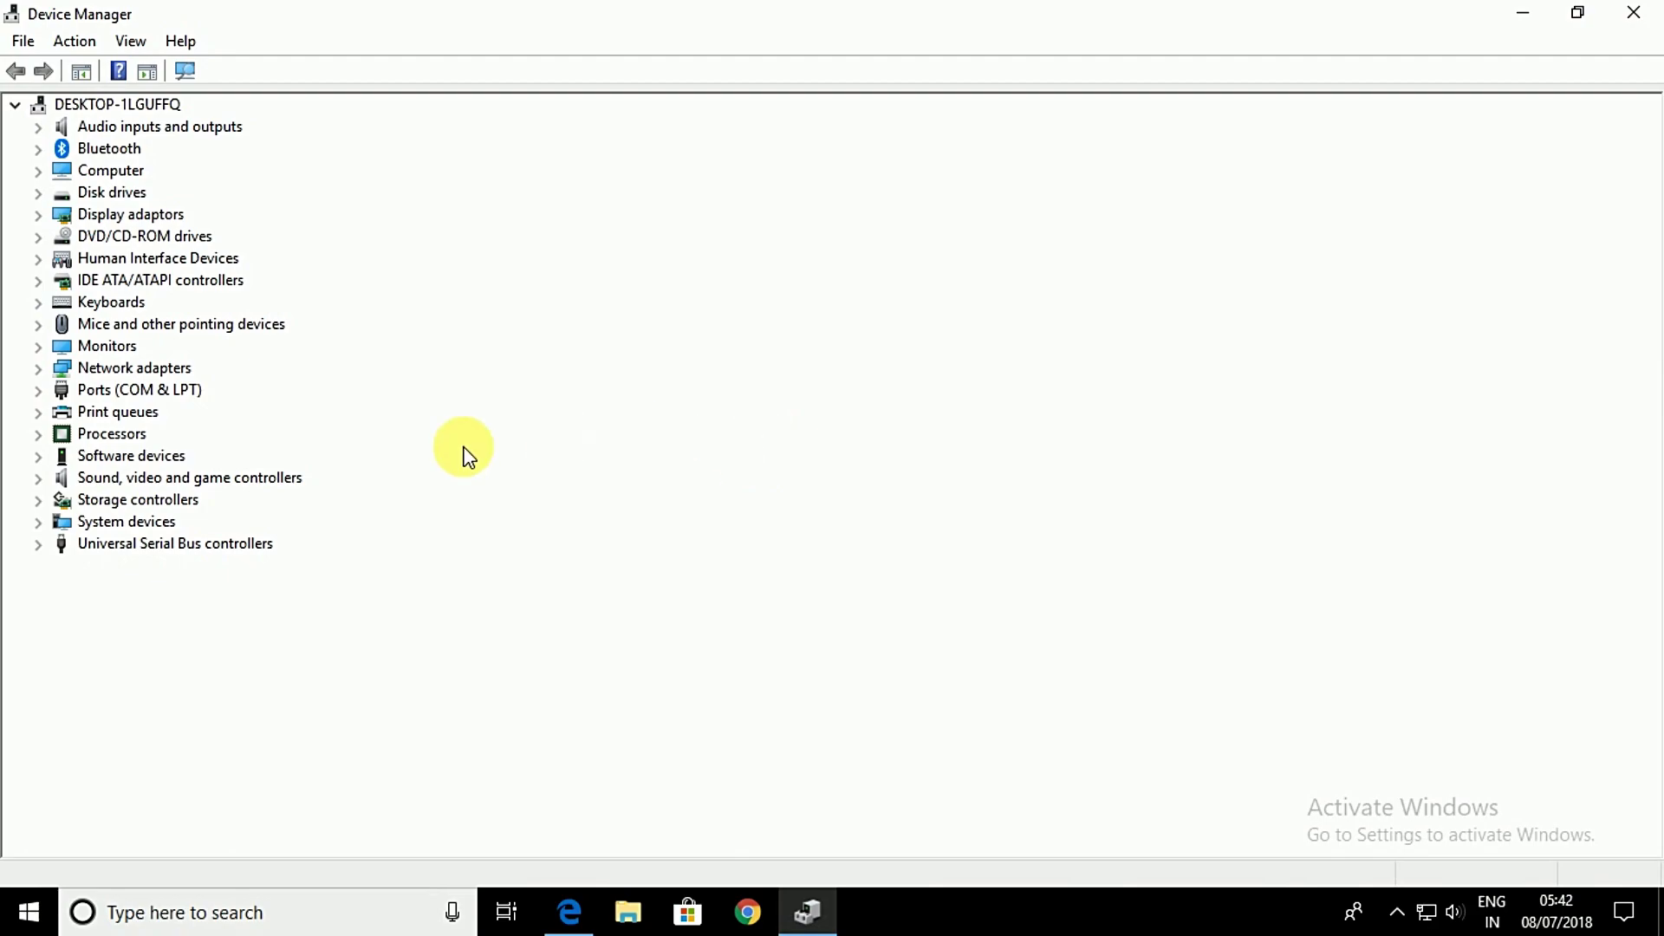
Update the NVIDIA GeForce GT 610 driver under Display adaptors, searching automatically
left_click(121, 214)
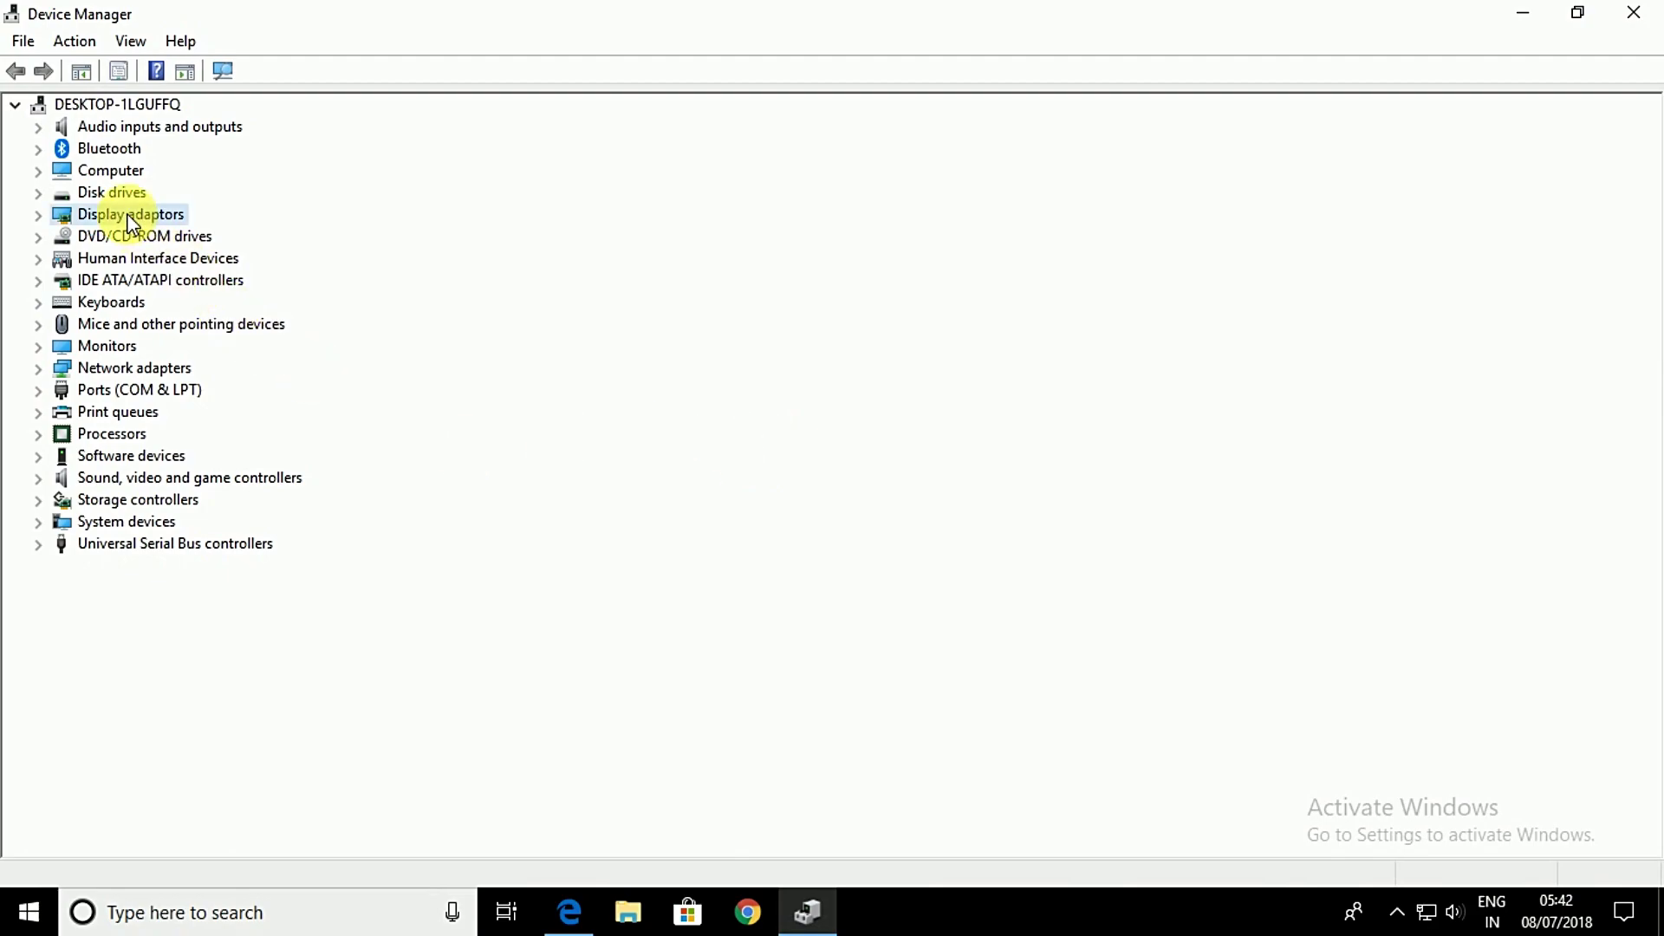
left_click(40, 214)
left_click(178, 235)
right_click(180, 236)
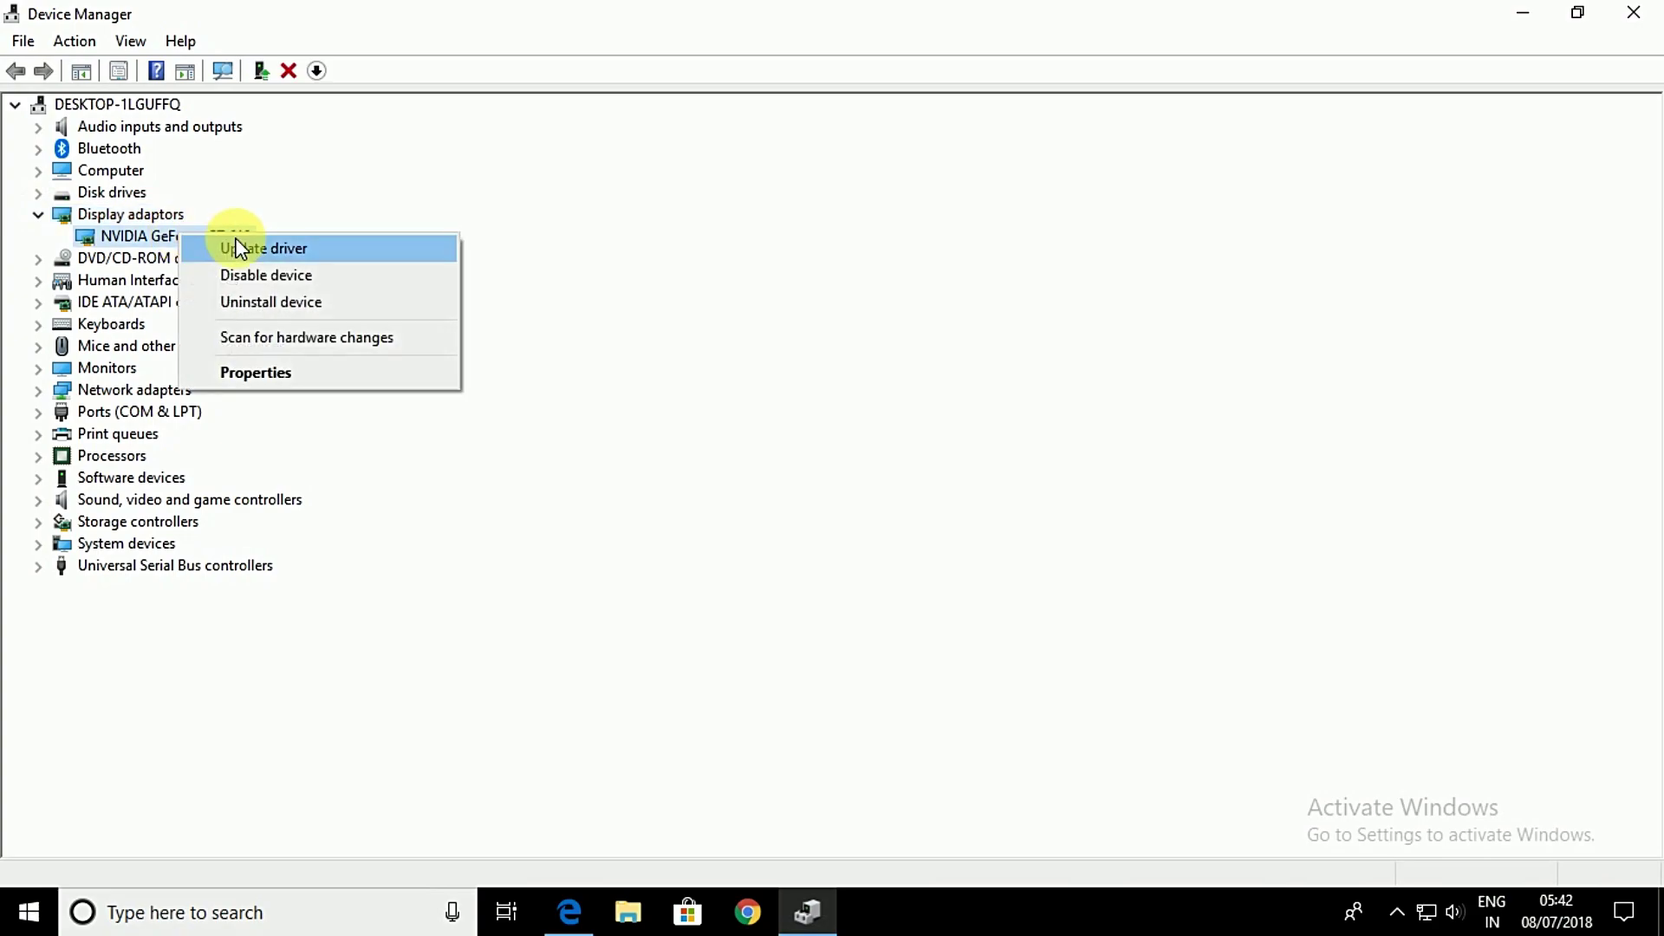
left_click(270, 246)
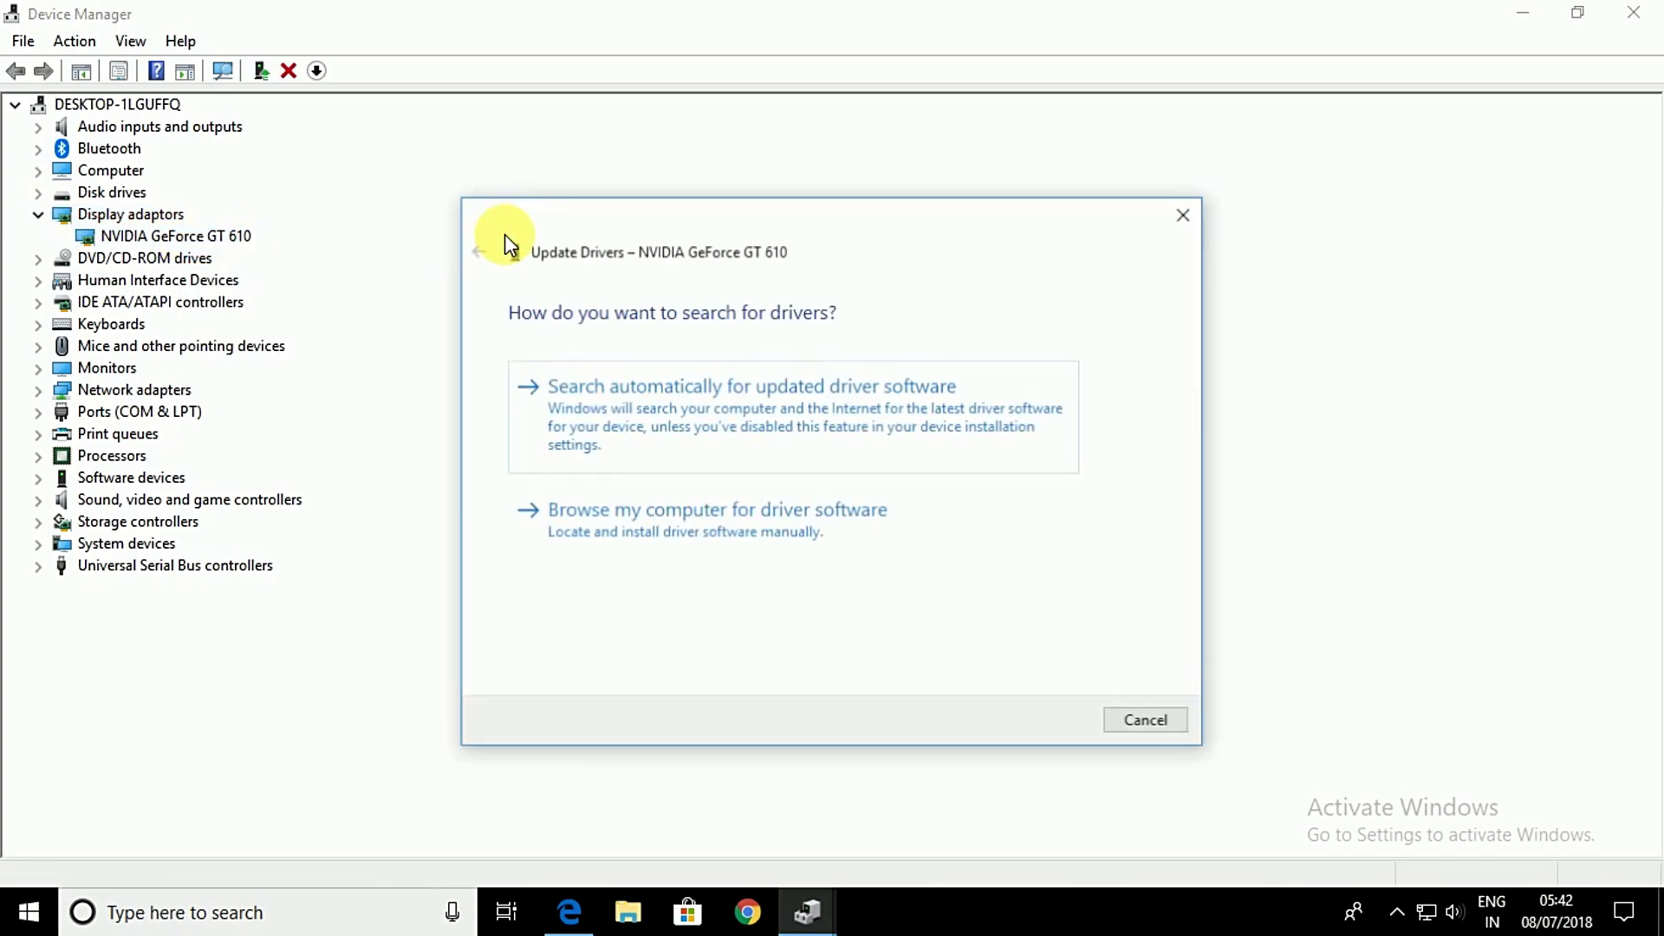
left_click(770, 438)
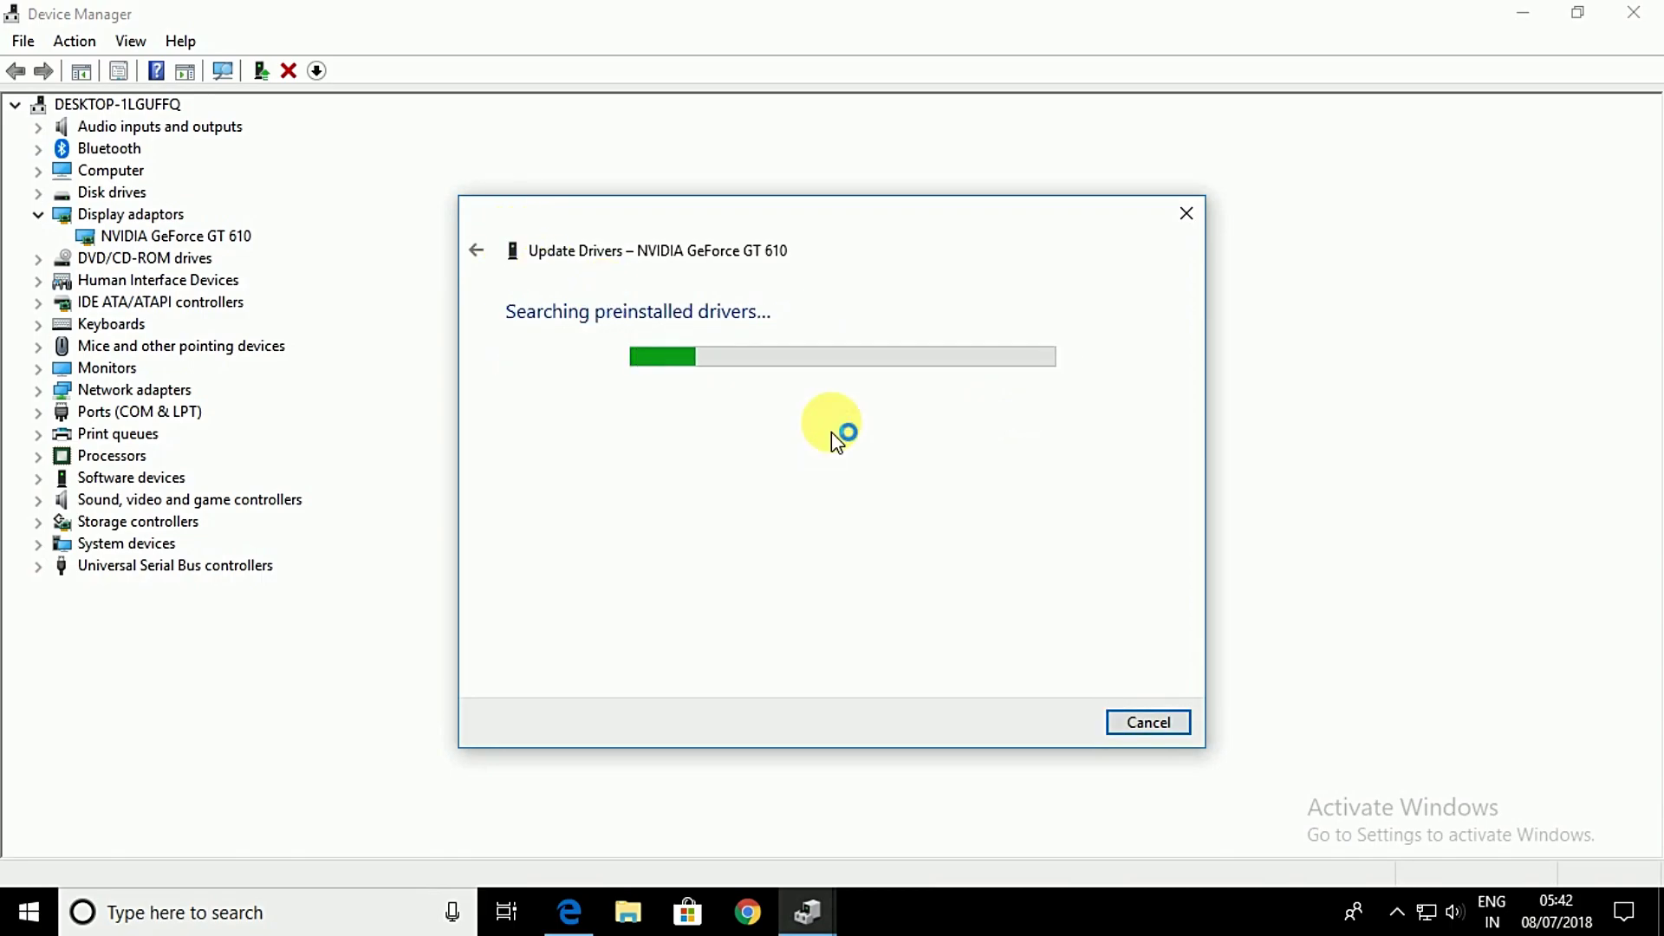